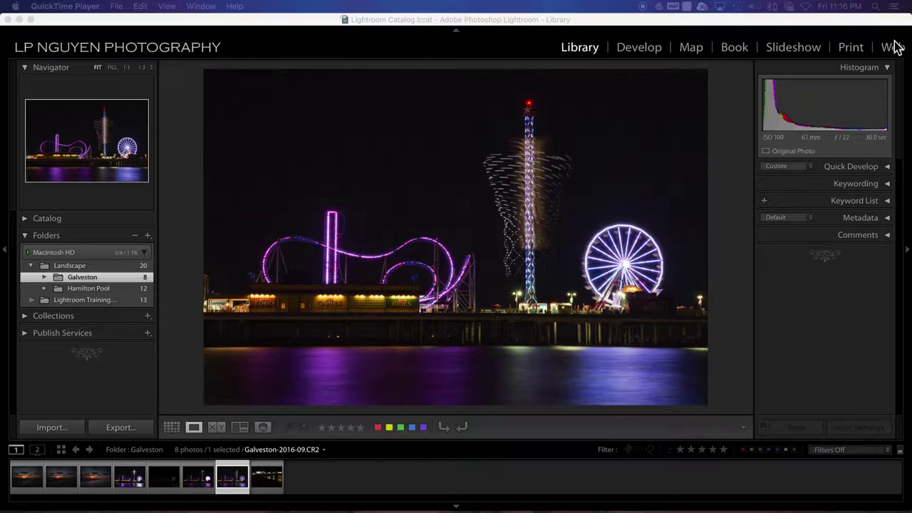
# - Bring the Lightroom window in front of QuickTime Player, showing the Galveston night pier photo
pyautogui.click(578, 49)
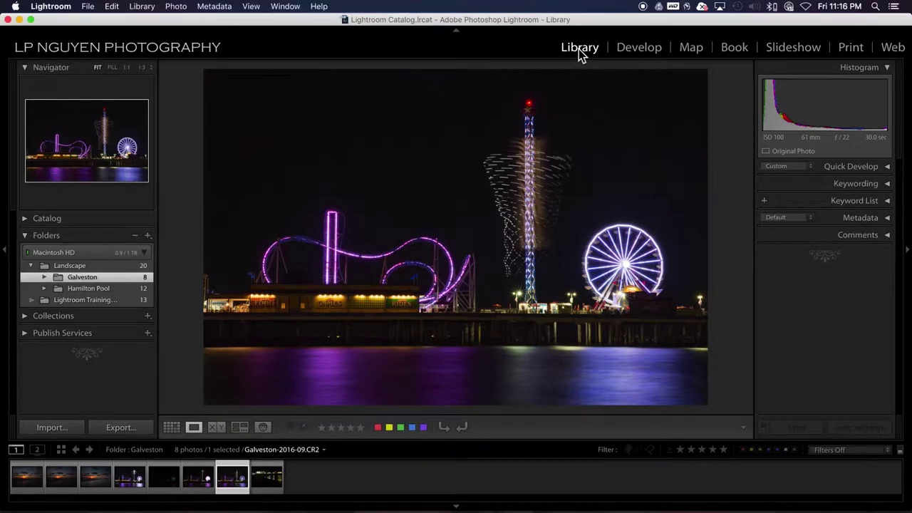
pyautogui.click(647, 49)
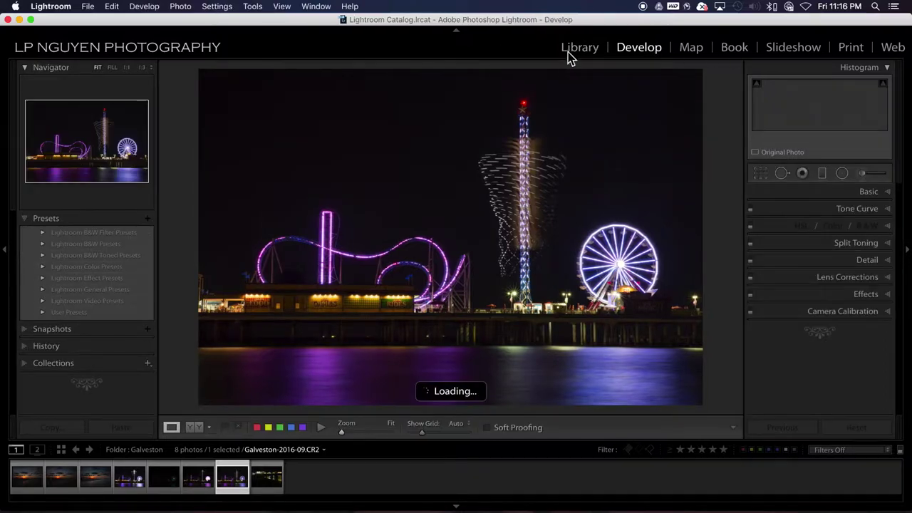
pyautogui.click(692, 48)
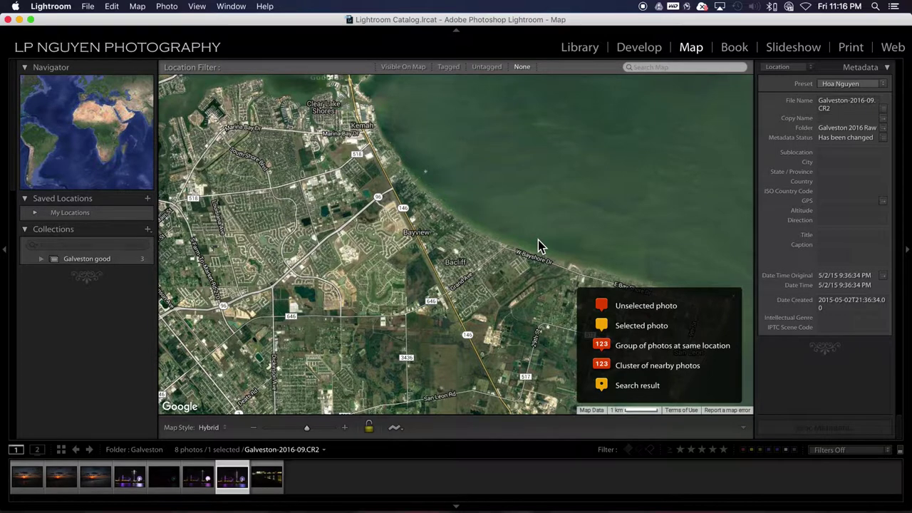
pyautogui.click(735, 48)
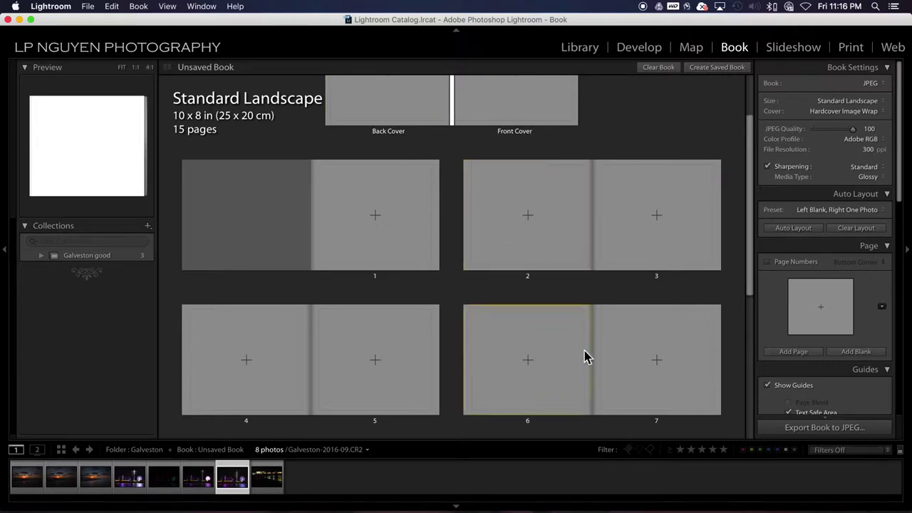
pyautogui.click(798, 47)
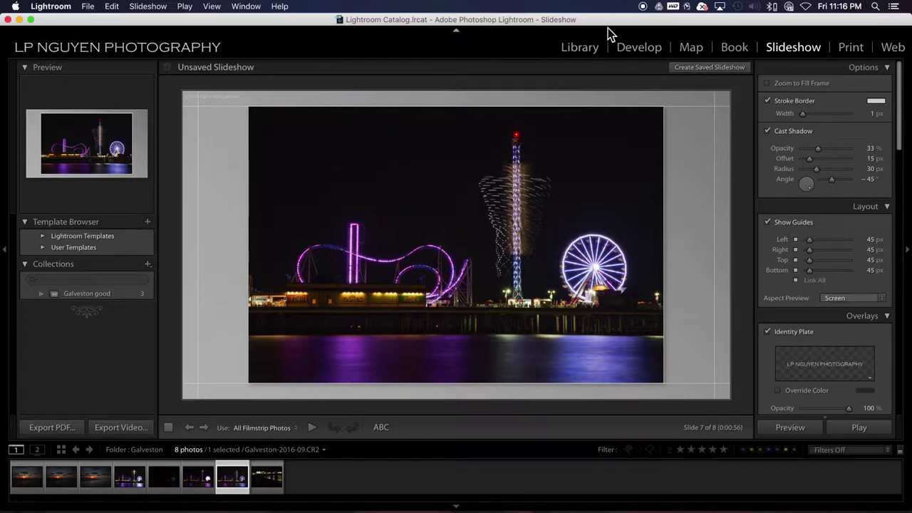
pyautogui.click(576, 47)
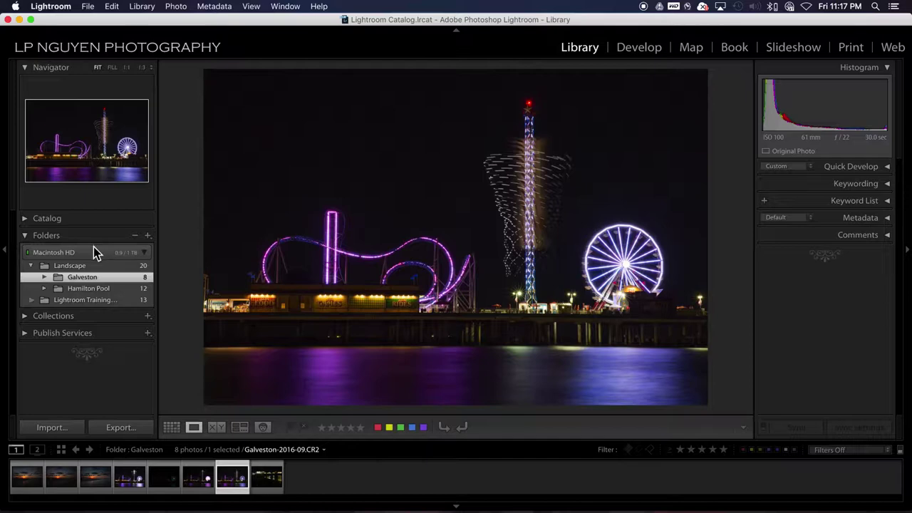
# - Collapse the Catalog, Folders and Histogram panels, keeping only the Navigator preview expanded
pyautogui.click(27, 69)
pyautogui.click(24, 84)
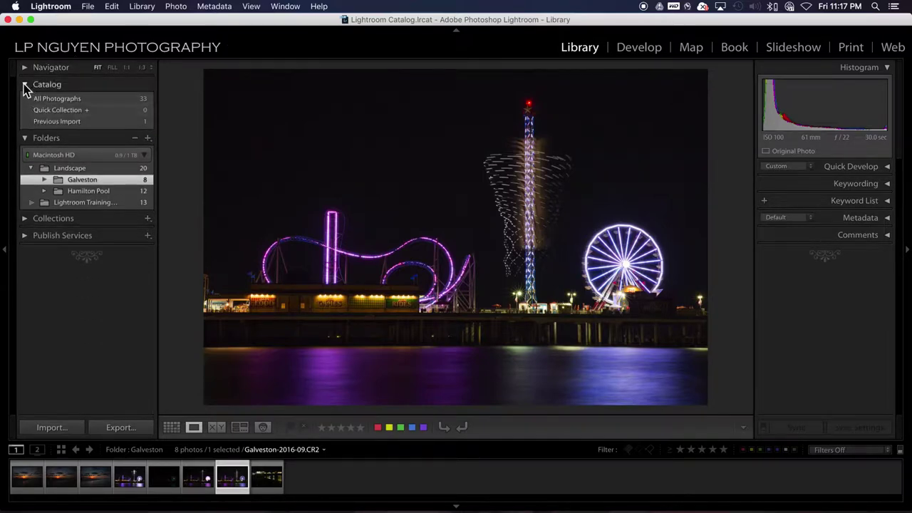
pyautogui.click(25, 84)
pyautogui.click(25, 102)
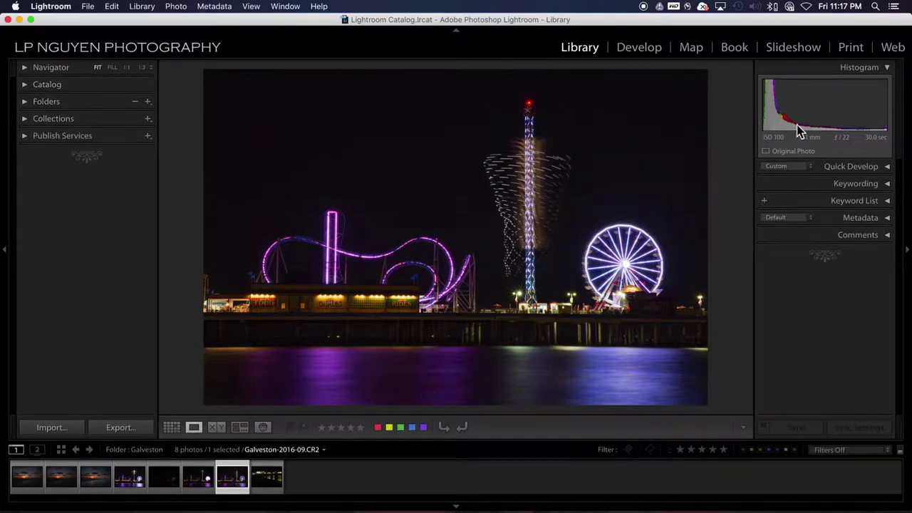
pyautogui.click(887, 67)
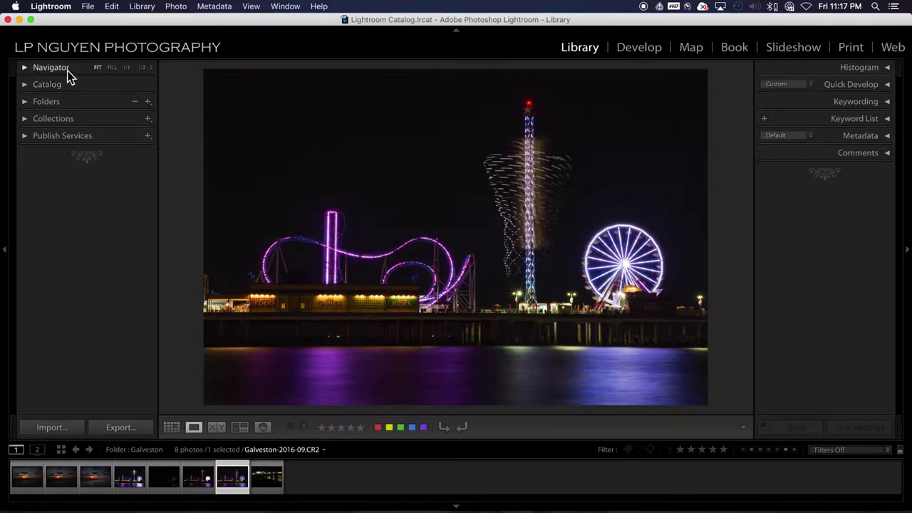
pyautogui.click(25, 68)
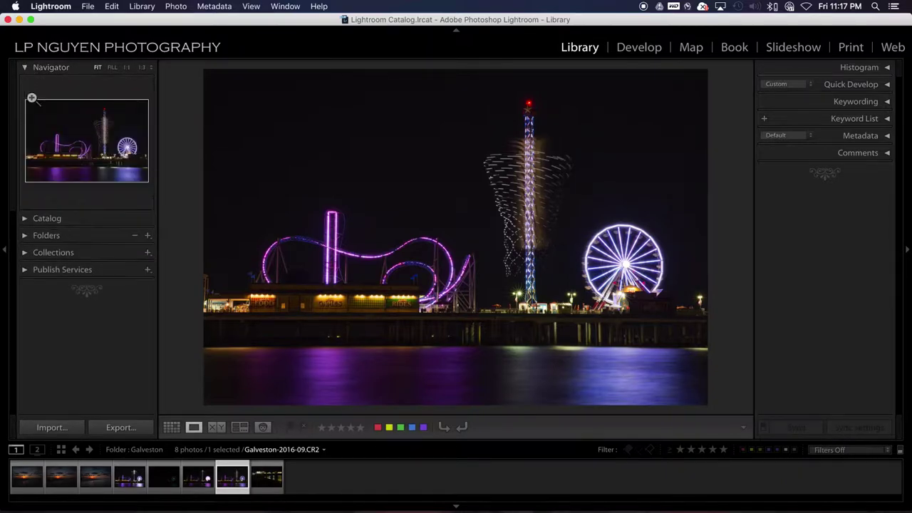
pyautogui.click(24, 235)
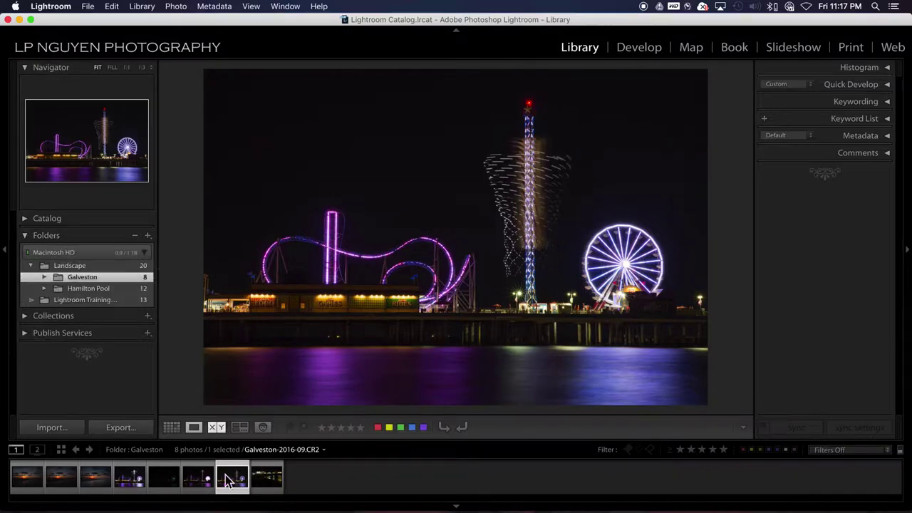
pyautogui.click(25, 236)
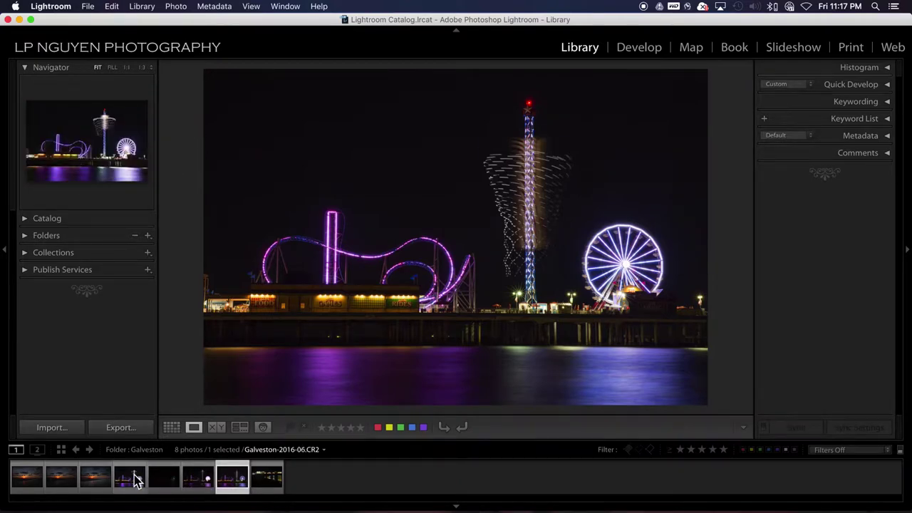
pyautogui.click(137, 479)
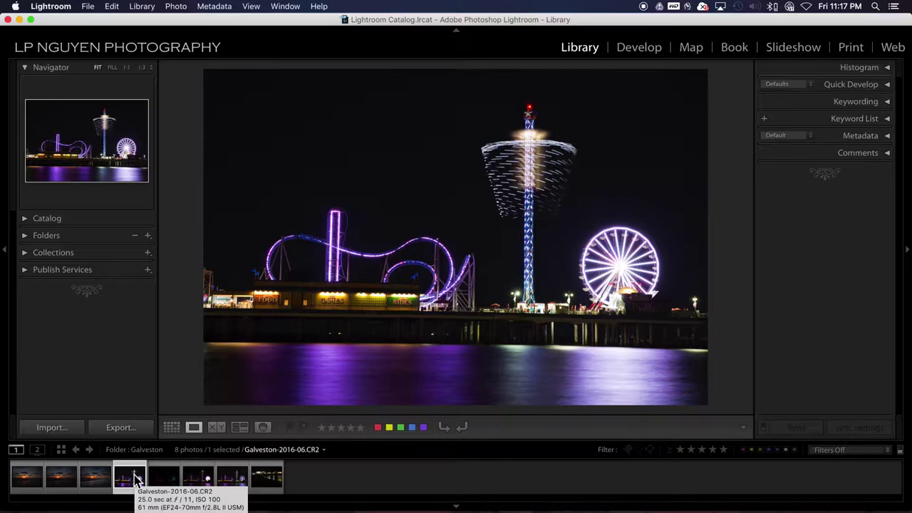
pyautogui.click(235, 482)
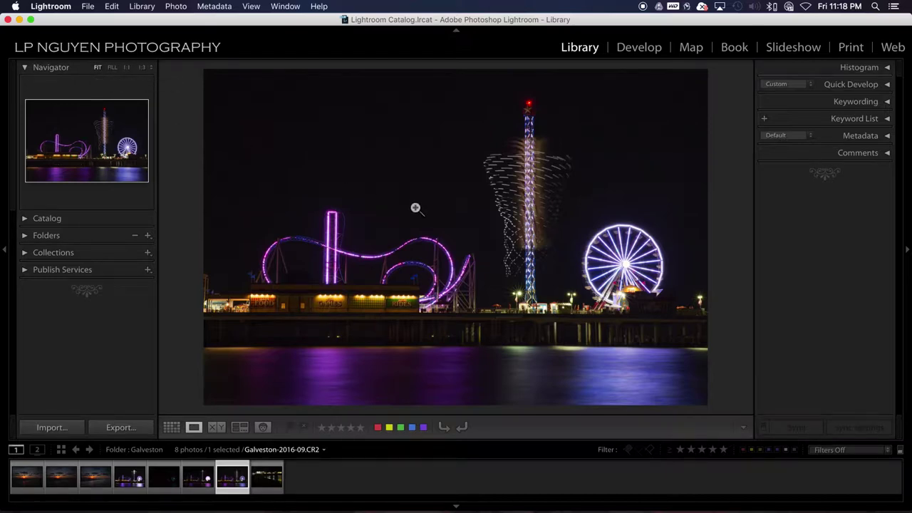
# - Zoom the pier photo between Fit, 1:1 and 1:3 views using the Navigator
pyautogui.click(531, 259)
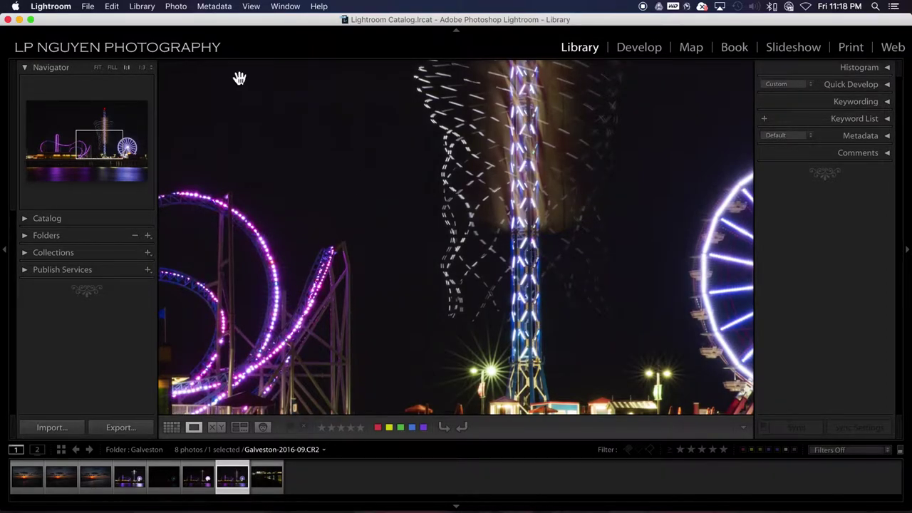
pyautogui.click(141, 69)
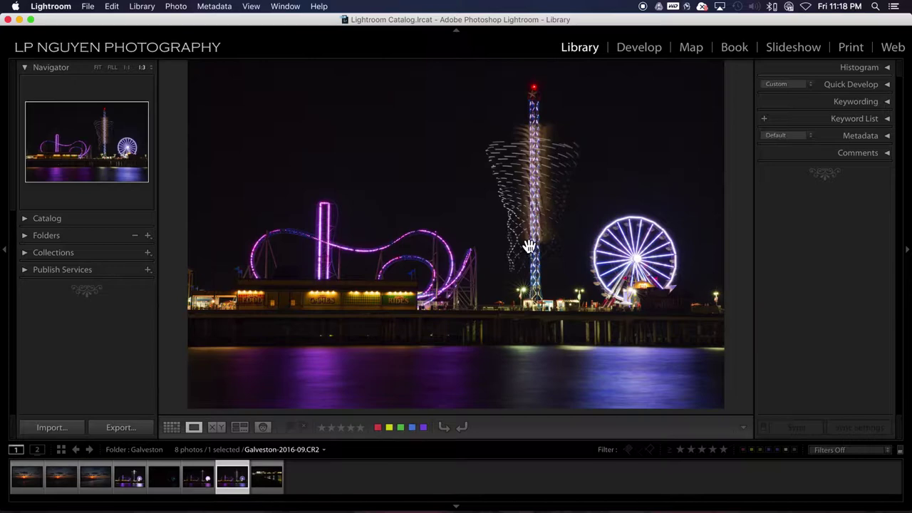
pyautogui.click(527, 250)
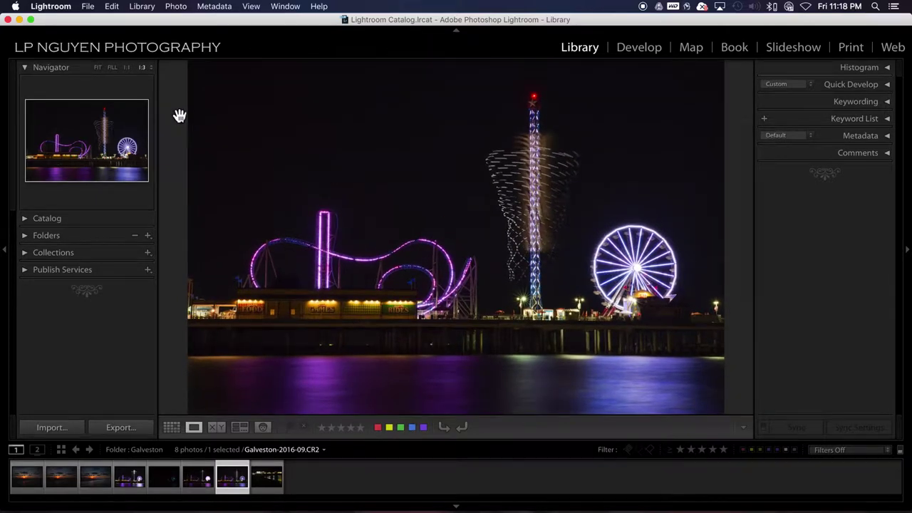
pyautogui.click(128, 68)
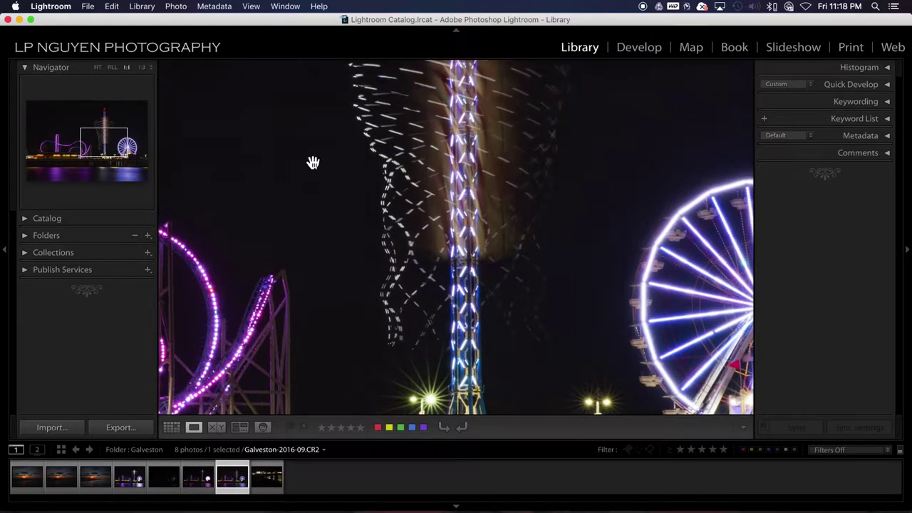
pyautogui.click(509, 264)
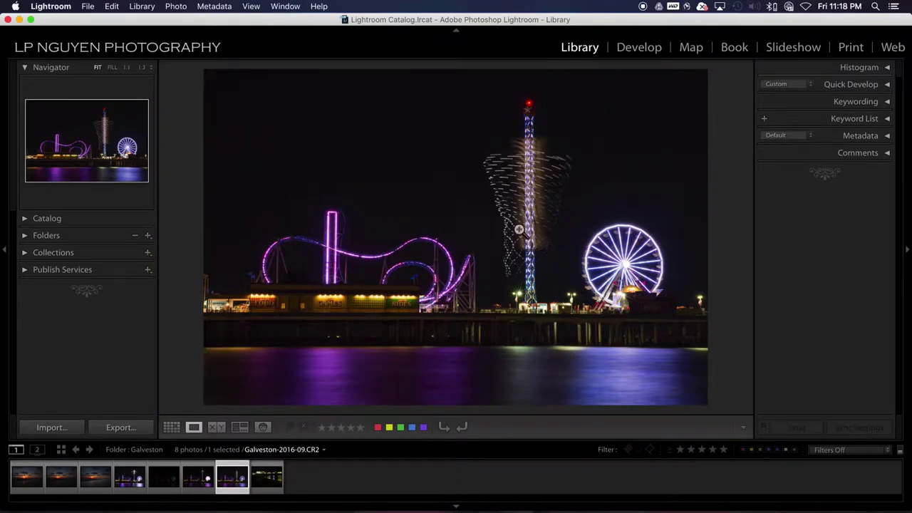
pyautogui.click(141, 68)
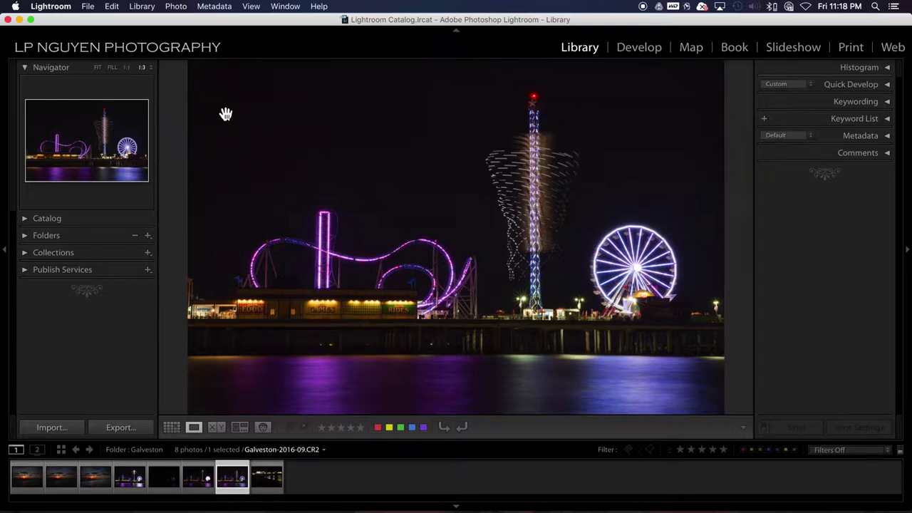
pyautogui.click(417, 197)
pyautogui.click(417, 197)
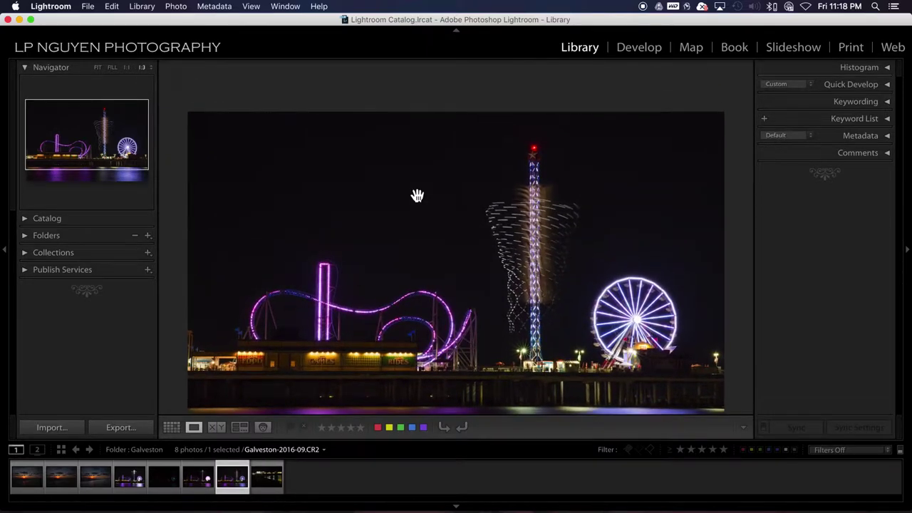
pyautogui.click(418, 197)
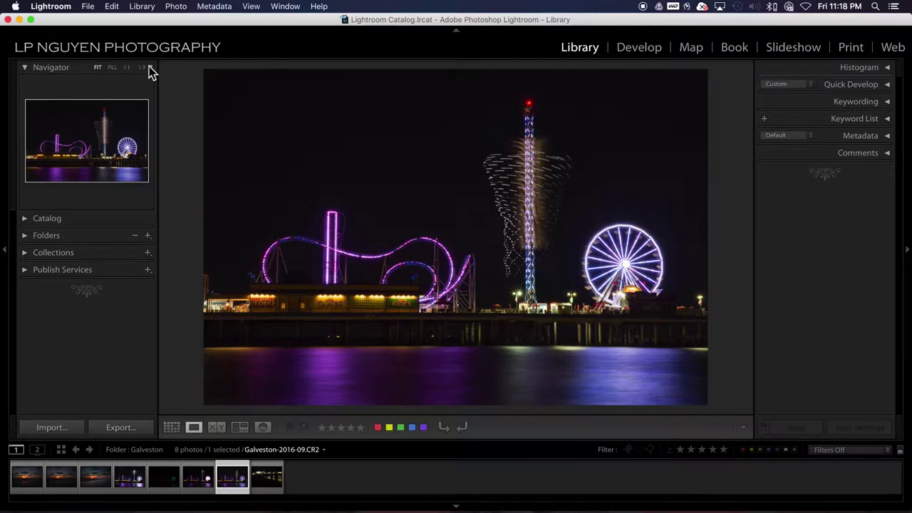
# - Set the Navigator custom zoom to 2:1, try it on the roller coaster, and expand Catalog
pyautogui.click(149, 67)
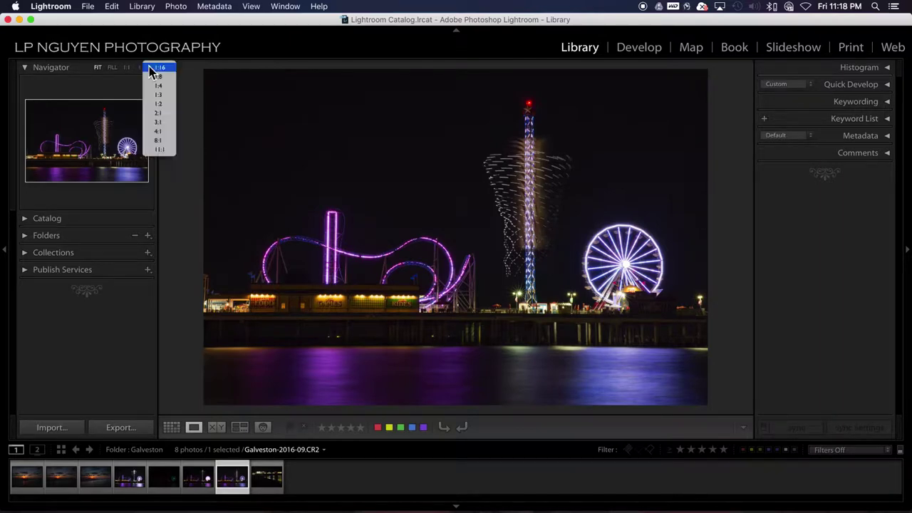
pyautogui.click(167, 114)
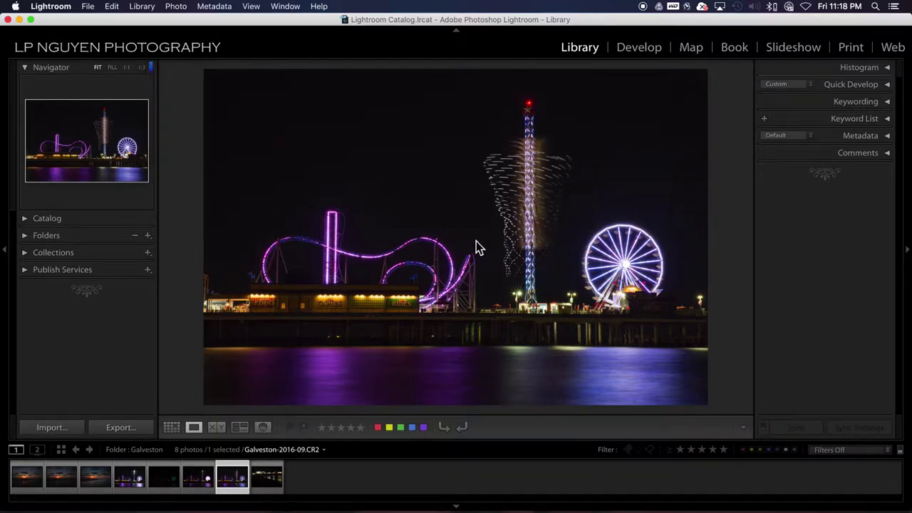
pyautogui.click(477, 235)
pyautogui.click(444, 308)
pyautogui.click(444, 310)
pyautogui.click(127, 67)
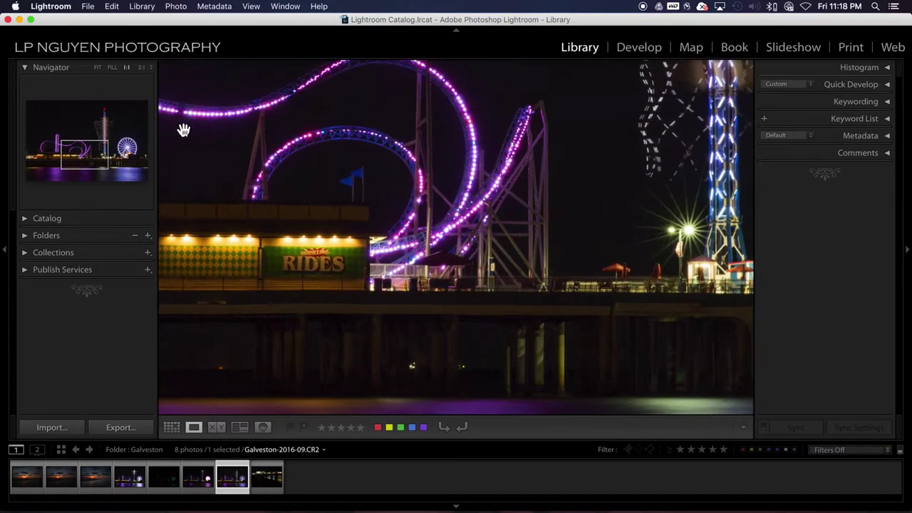
pyautogui.click(468, 247)
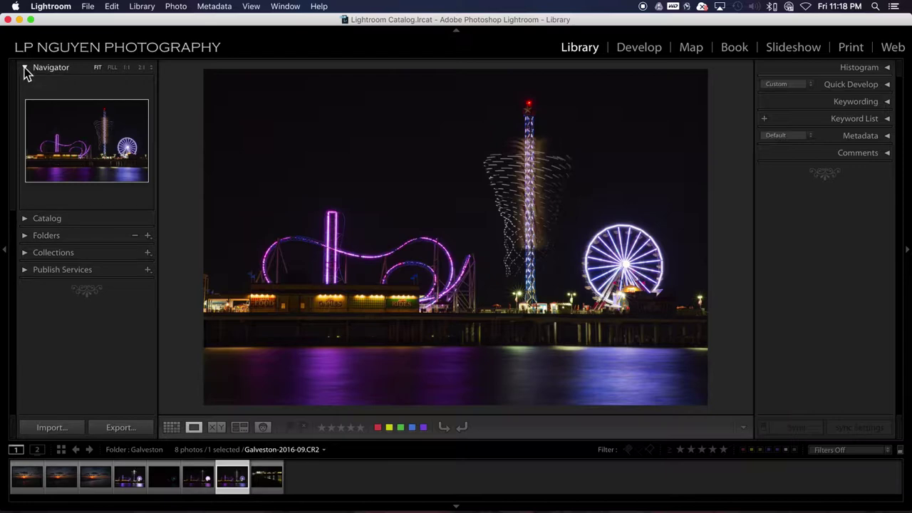
pyautogui.click(26, 219)
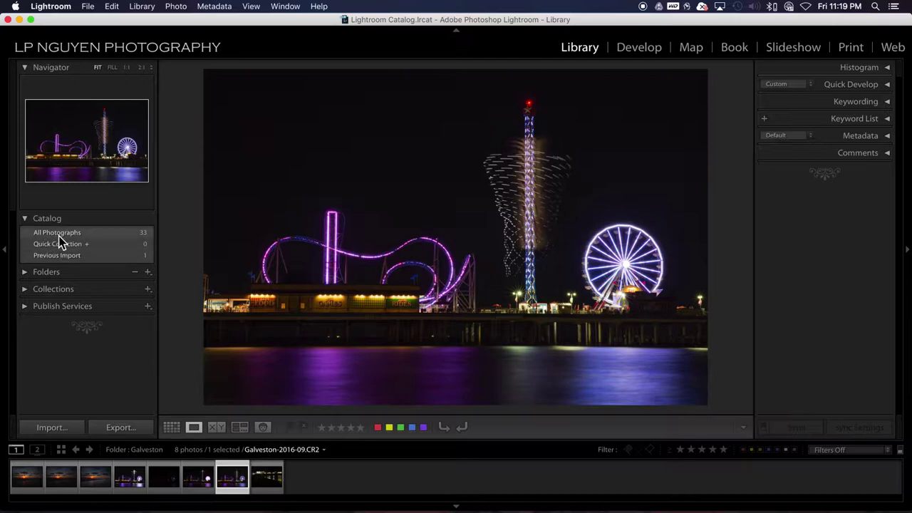
# - Browse the Hamilton Pool folder and All Photographs, then show the empty Quick Collection
pyautogui.click(25, 272)
pyautogui.moveTo(82, 335)
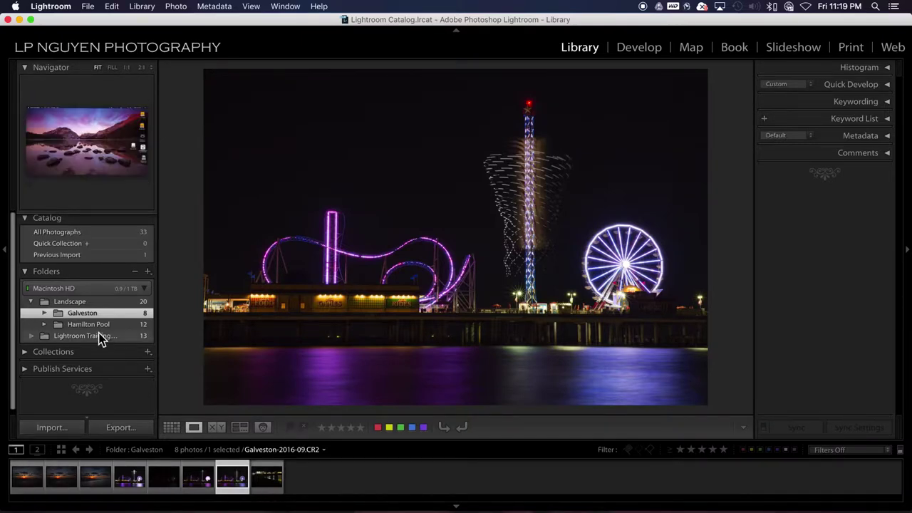
pyautogui.click(68, 325)
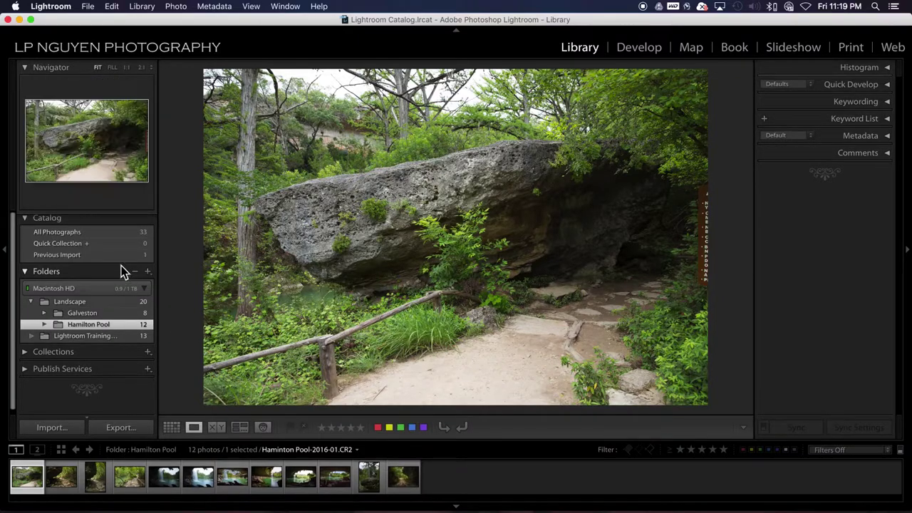
pyautogui.click(78, 235)
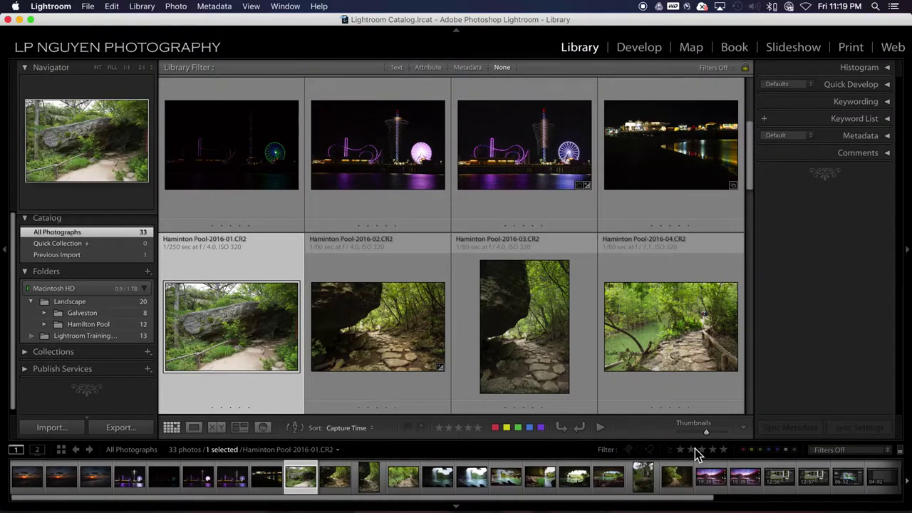
pyautogui.click(85, 232)
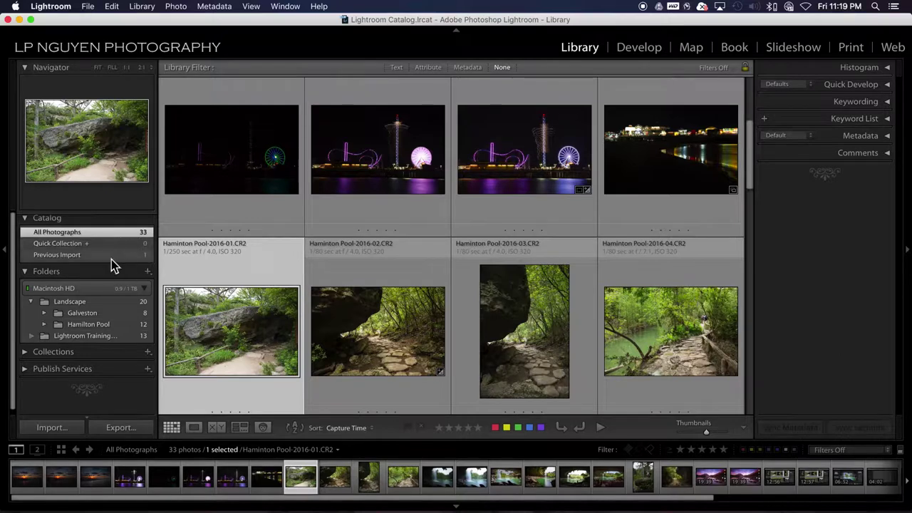
pyautogui.click(63, 244)
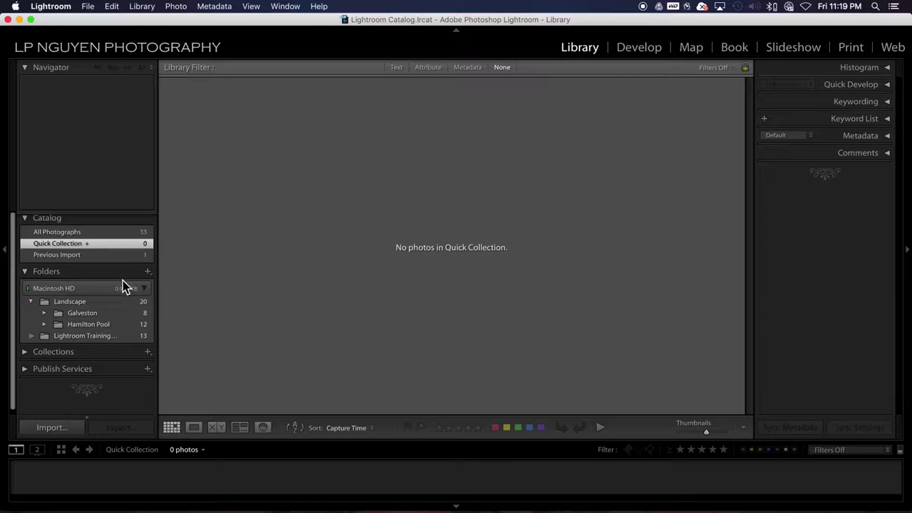
# - Expand Collections, show Previous Import's single .mov video, and collapse the Catalog panel
pyautogui.click(25, 351)
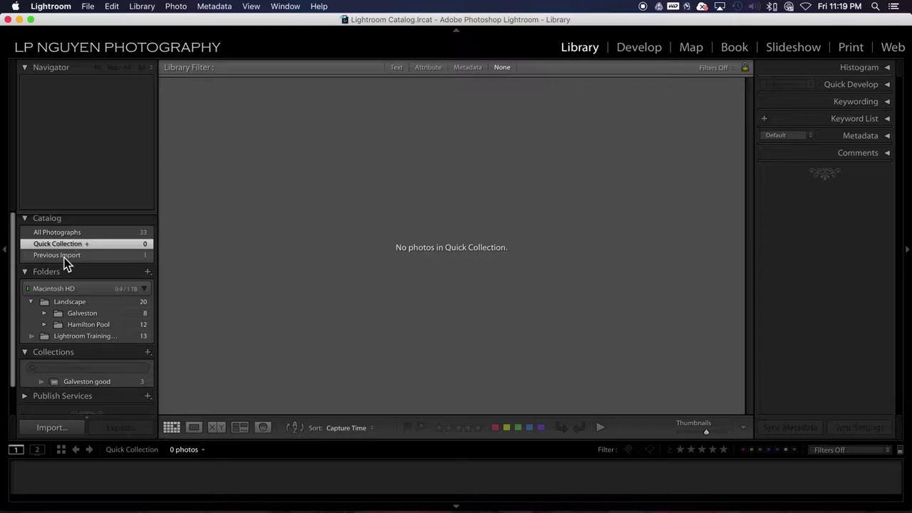
pyautogui.click(64, 256)
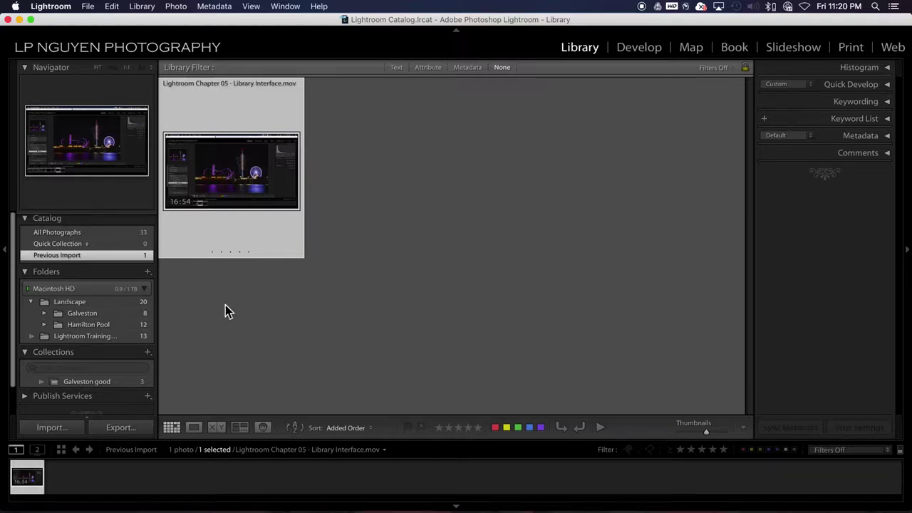
pyautogui.click(25, 219)
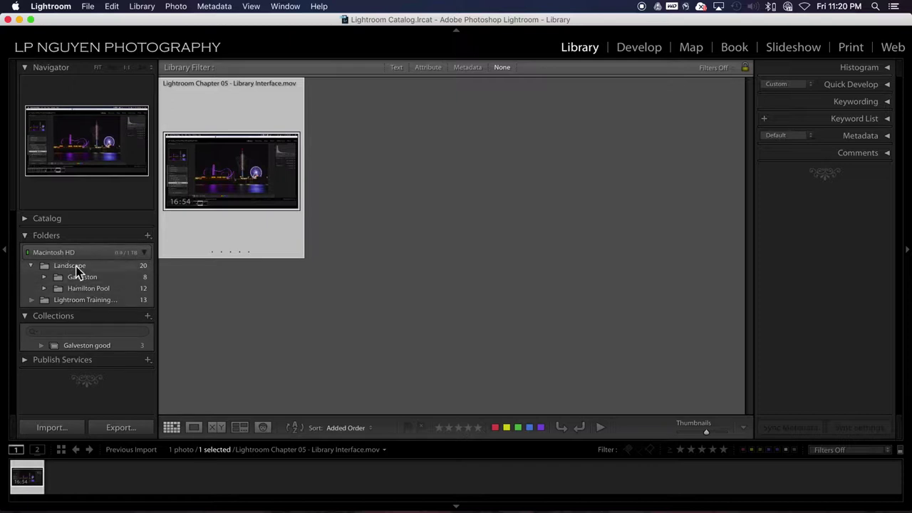
# - Toggle the Landscape folder closed and open, then collapse the Folders panel
pyautogui.click(31, 268)
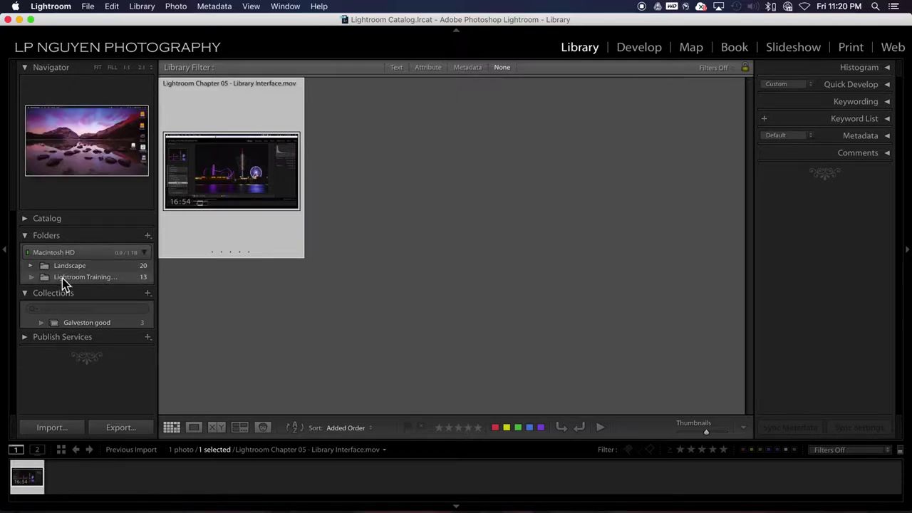
pyautogui.click(30, 268)
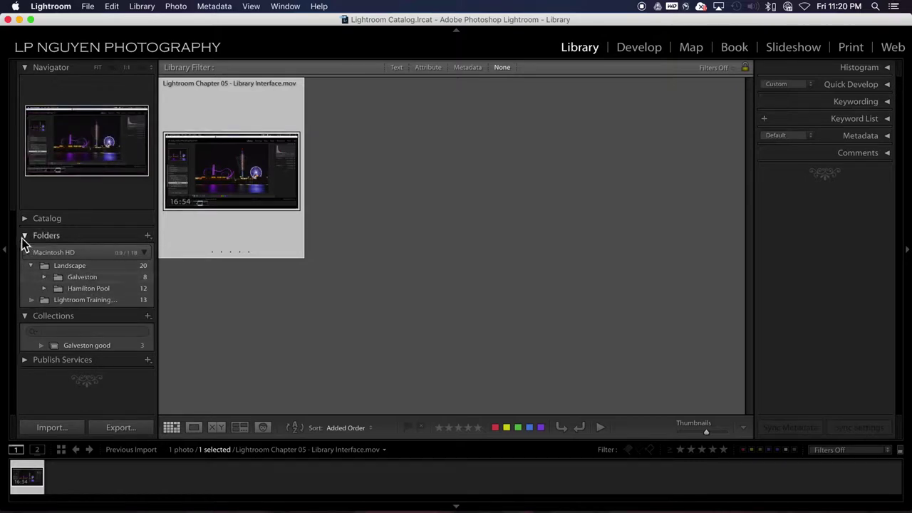
pyautogui.click(24, 236)
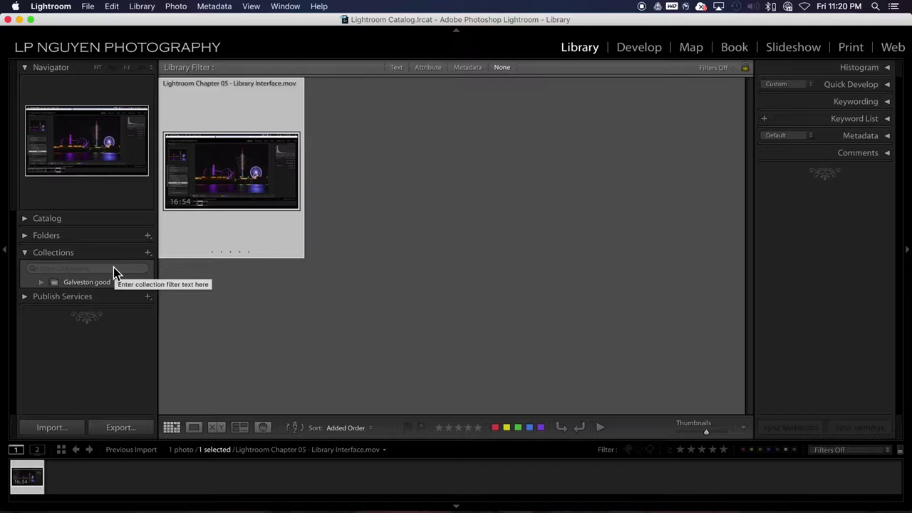
# - Collapse the Collections panel, then expand and collapse Publish Services
pyautogui.click(26, 253)
pyautogui.click(25, 270)
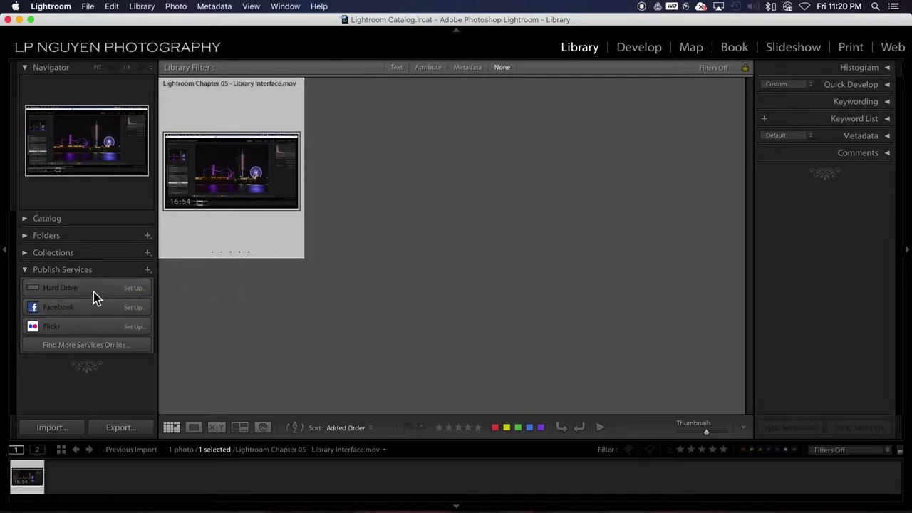
pyautogui.click(27, 270)
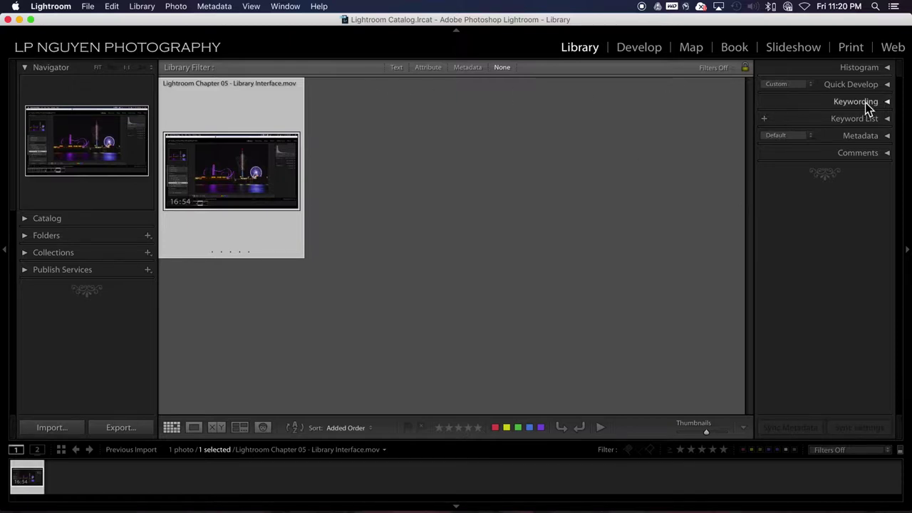
# - Expand the Histogram panel to show the selected item's histogram
pyautogui.click(887, 68)
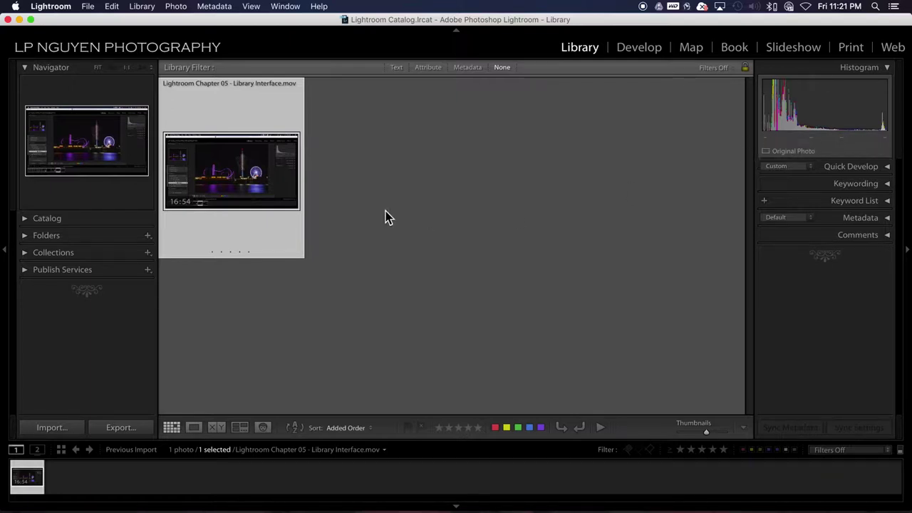
# - Open the Galveston 2016 Raw folder's 8 photos and select Galveston-2016-09.CR2
pyautogui.click(25, 235)
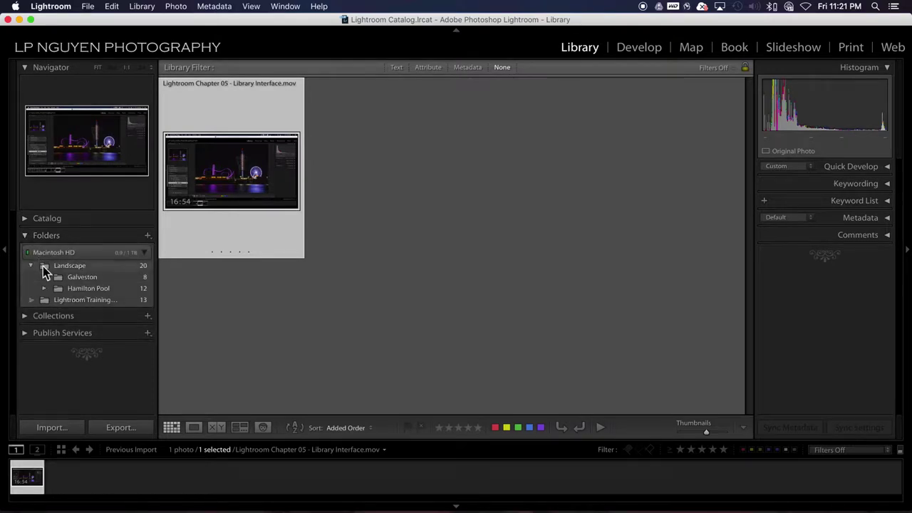
pyautogui.click(50, 278)
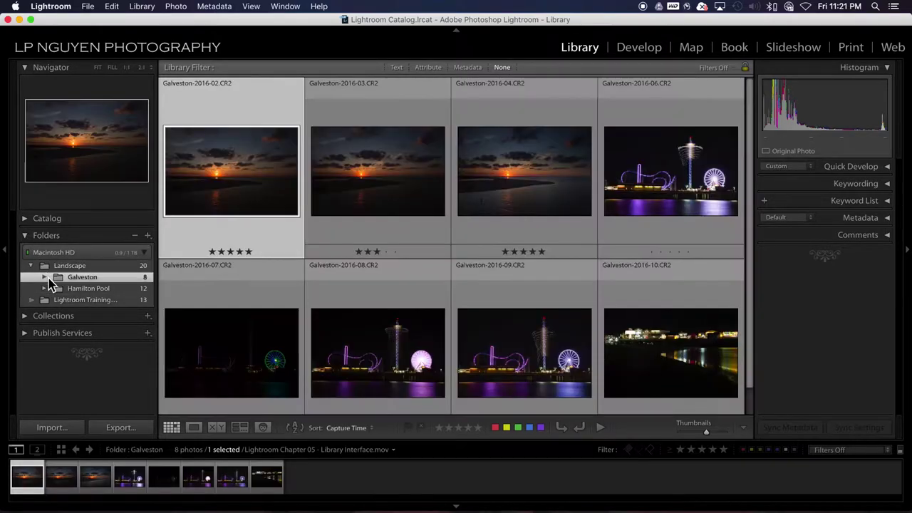
pyautogui.click(45, 277)
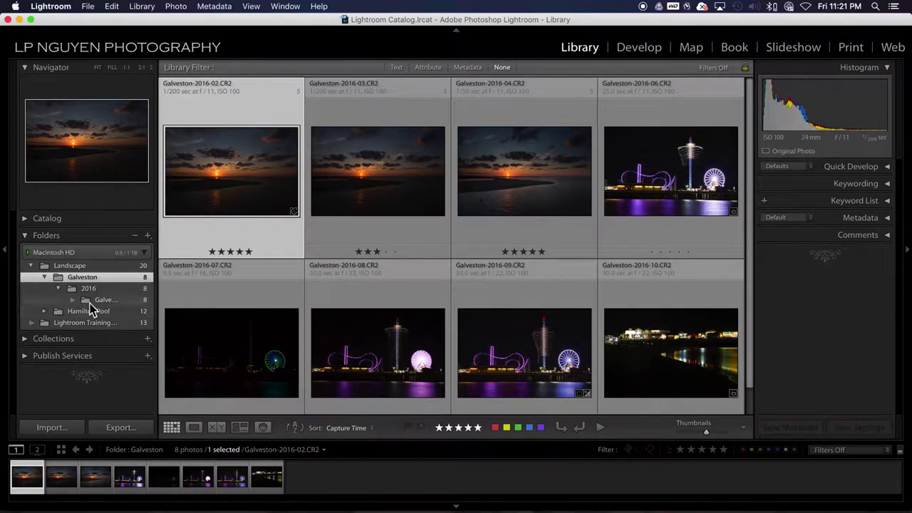
pyautogui.click(96, 300)
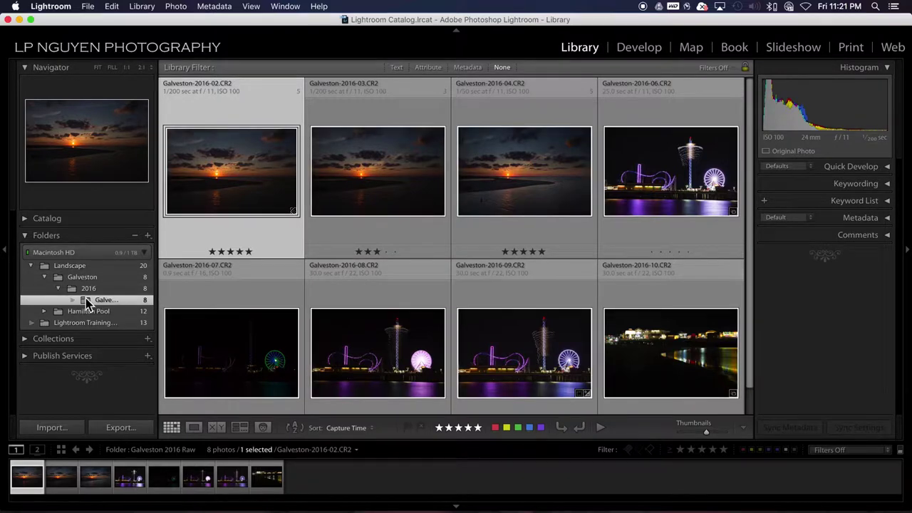
pyautogui.click(711, 188)
pyautogui.click(560, 381)
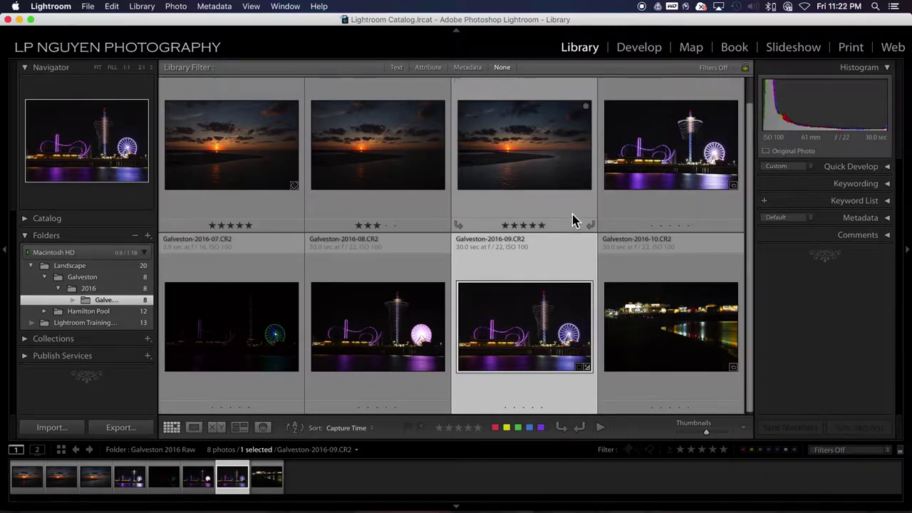
pyautogui.moveTo(523, 337)
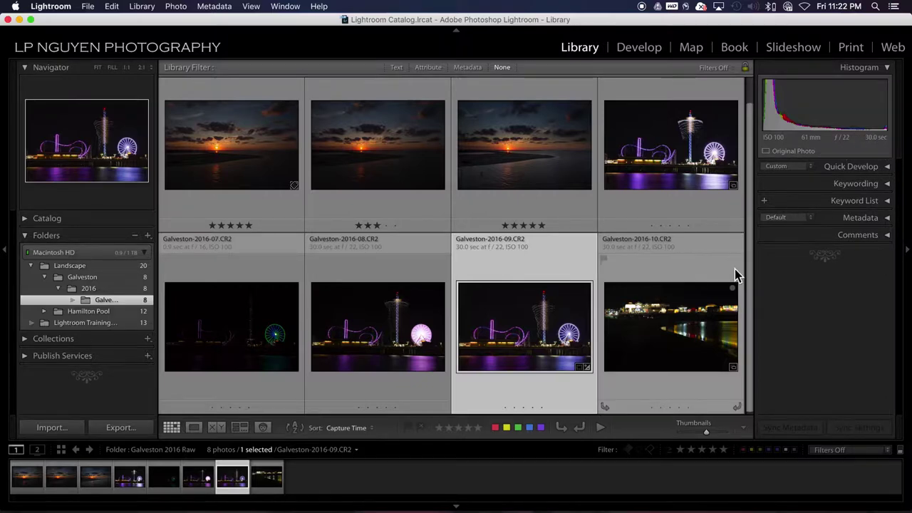
# - Expand the Quick Develop panel showing Saved Preset, White Balance and Tone Control
pyautogui.moveTo(670, 335)
pyautogui.click(885, 168)
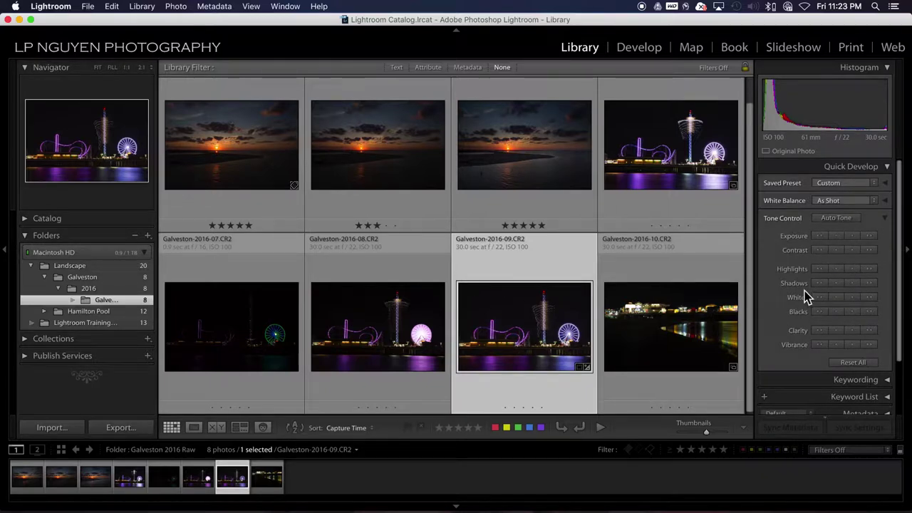
# - Collapse the Quick Develop panel and expand the Keywording panel beneath it
pyautogui.click(887, 169)
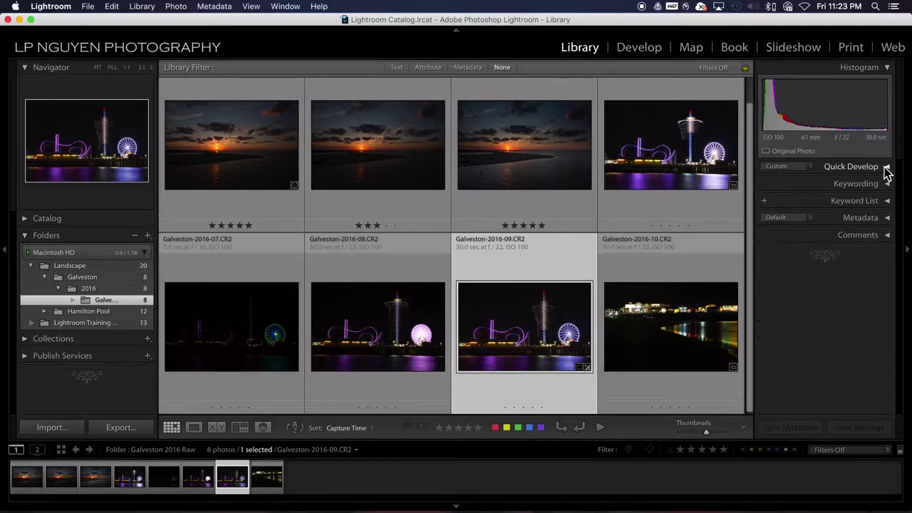
pyautogui.click(887, 184)
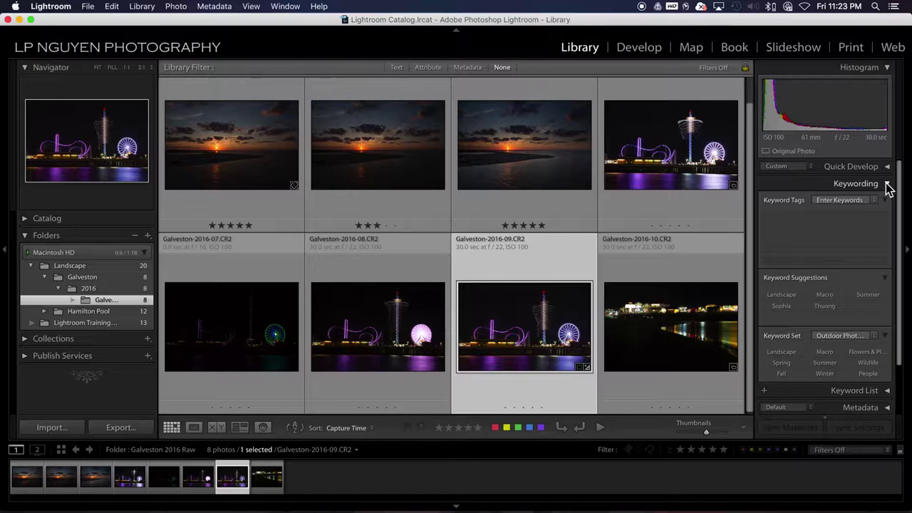
# - Change the Keywording panel's Keyword Set from Outdoor Photography to Portrait Photography
pyautogui.click(838, 234)
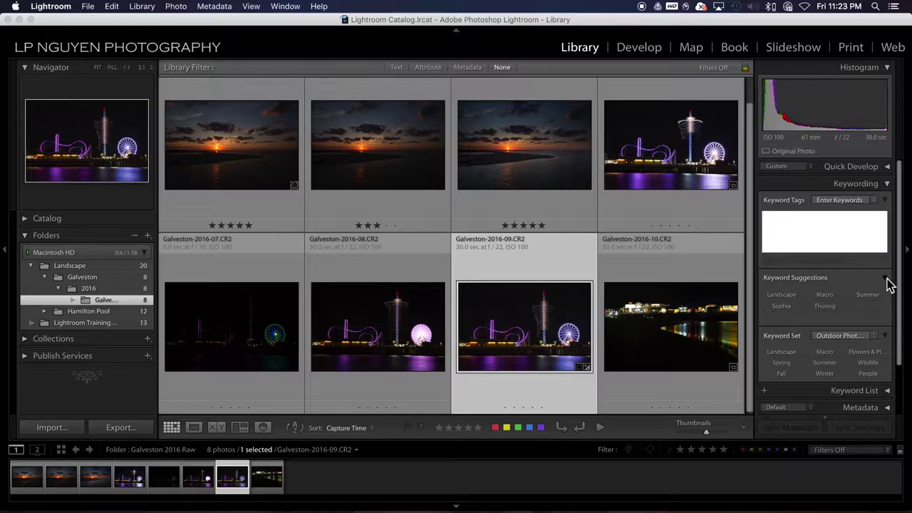
pyautogui.click(876, 336)
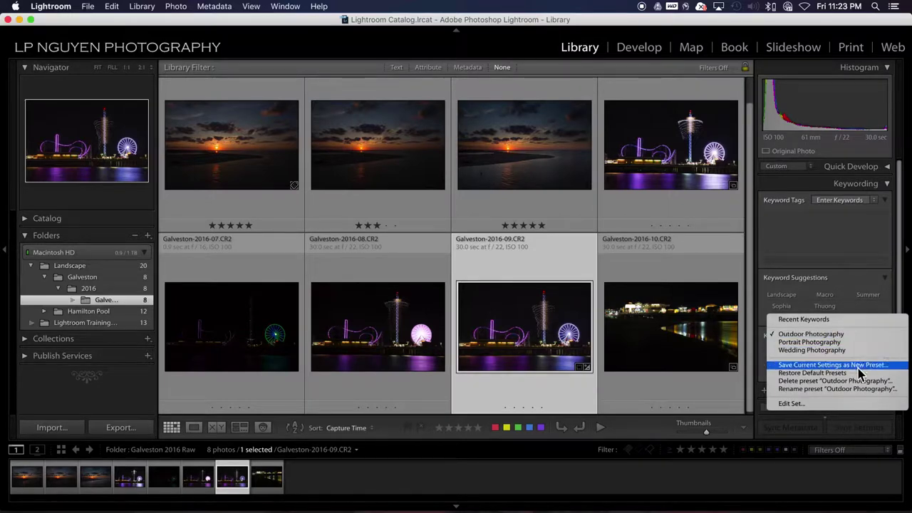
pyautogui.click(841, 343)
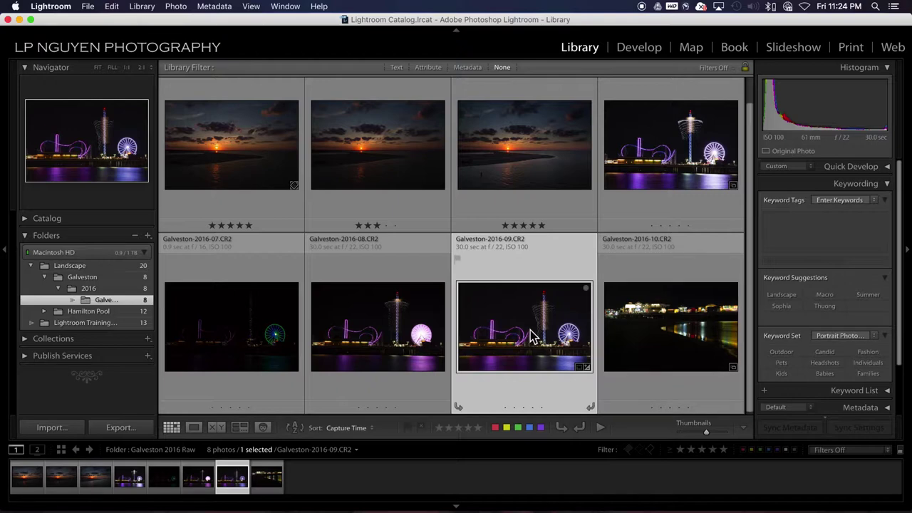
# - Show Galveston-2016-09 in Loupe view and tag it with the keywords Landscape and Pets
pyautogui.click(194, 428)
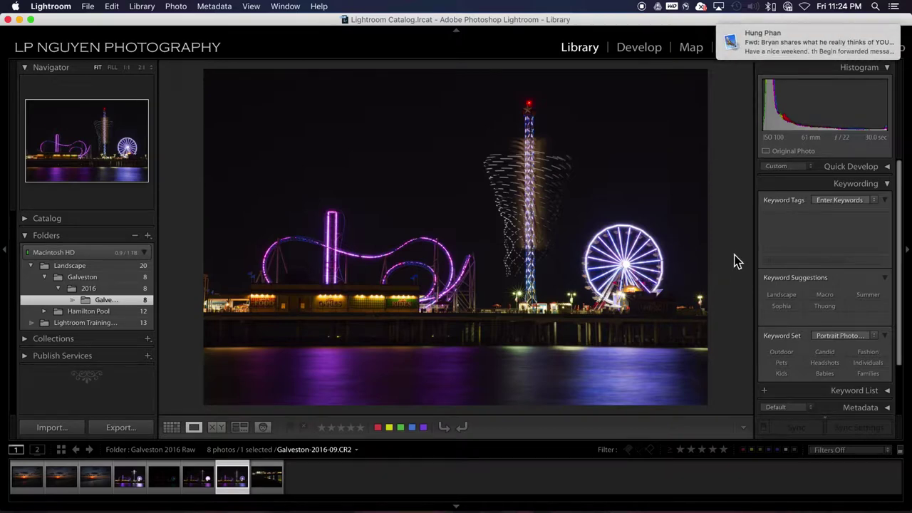
pyautogui.click(801, 227)
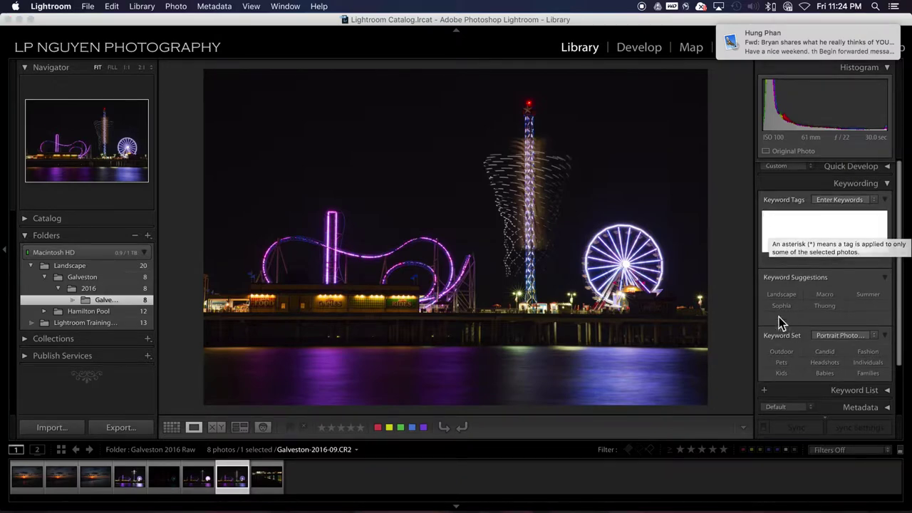
pyautogui.click(781, 296)
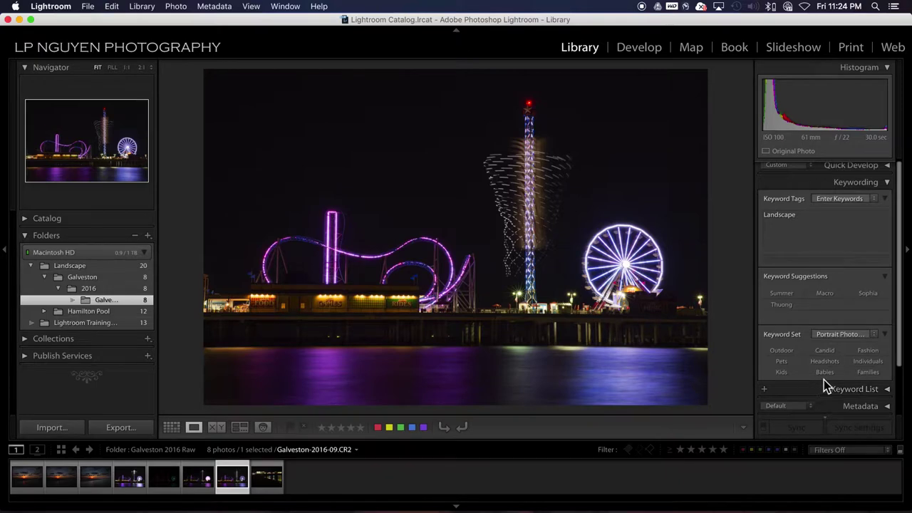
pyautogui.click(782, 362)
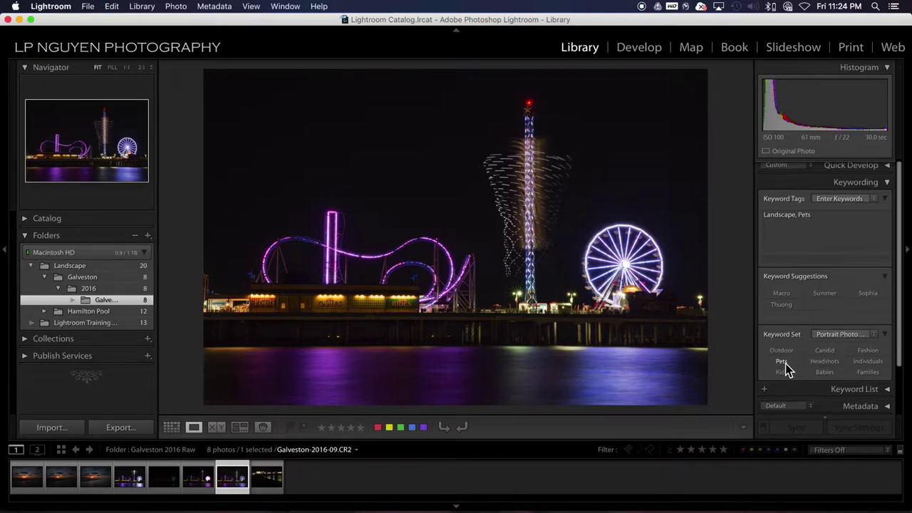
pyautogui.click(819, 217)
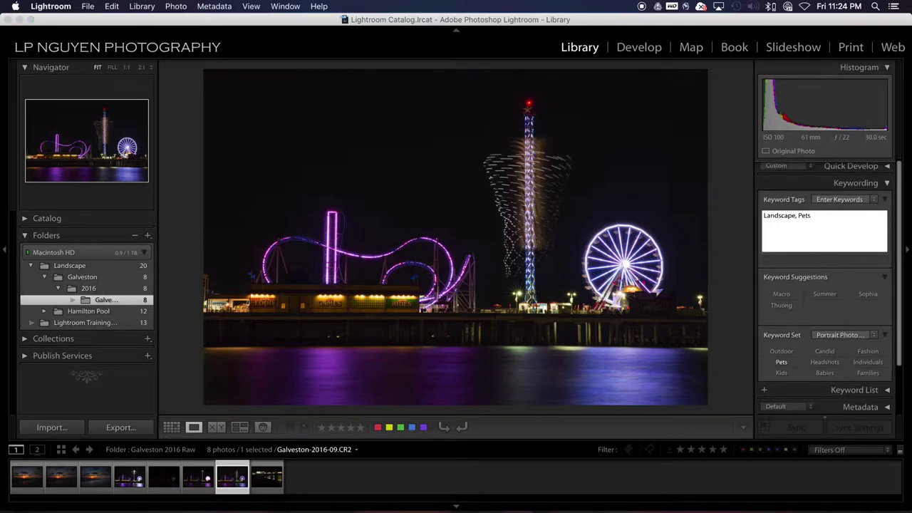
pyautogui.click(845, 261)
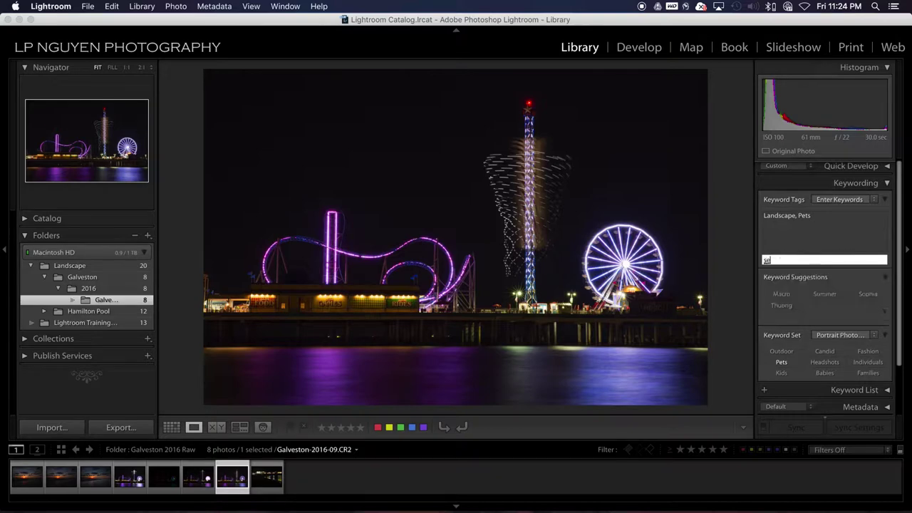
# - Add the keyword 'sea' so the photo's tags read Landscape, Pets, sea
pyautogui.write('sea')
pyautogui.press('Return')
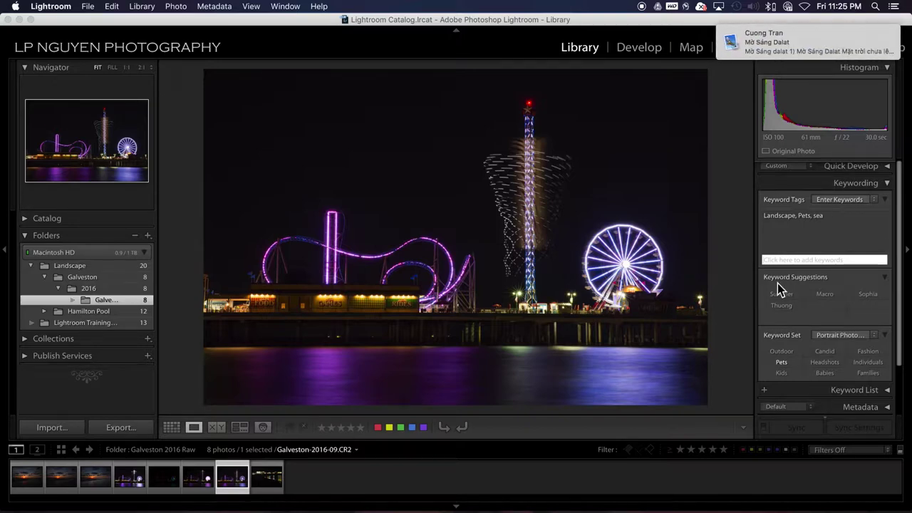
# - Collapse Keywording, briefly check the Keyword List and its filter field, then collapse it
pyautogui.click(886, 186)
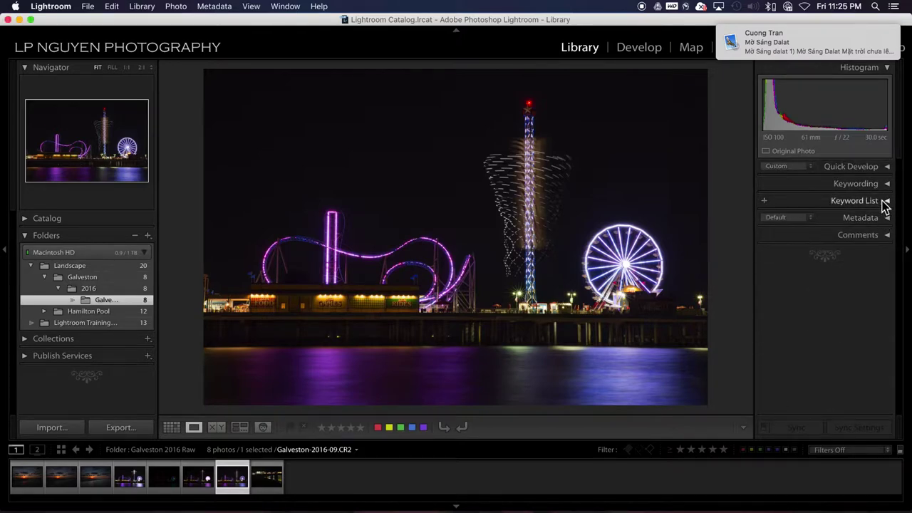
pyautogui.click(886, 202)
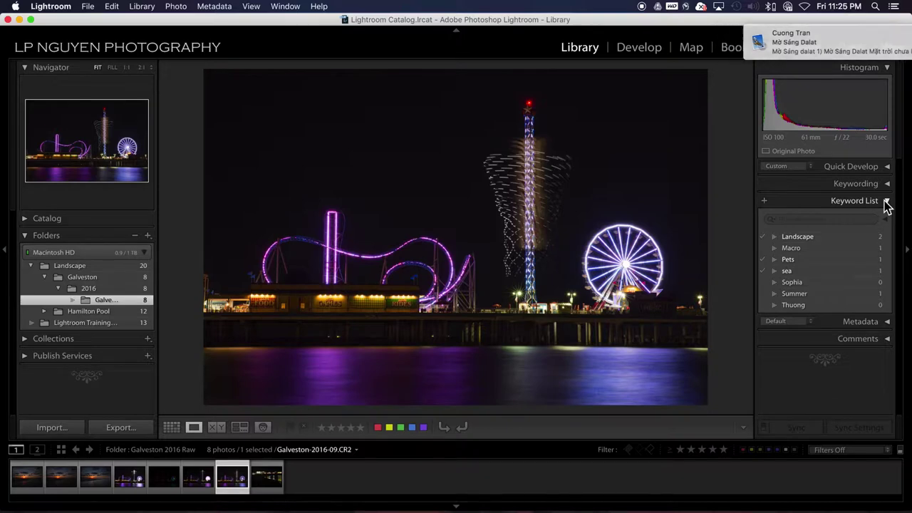
pyautogui.click(831, 221)
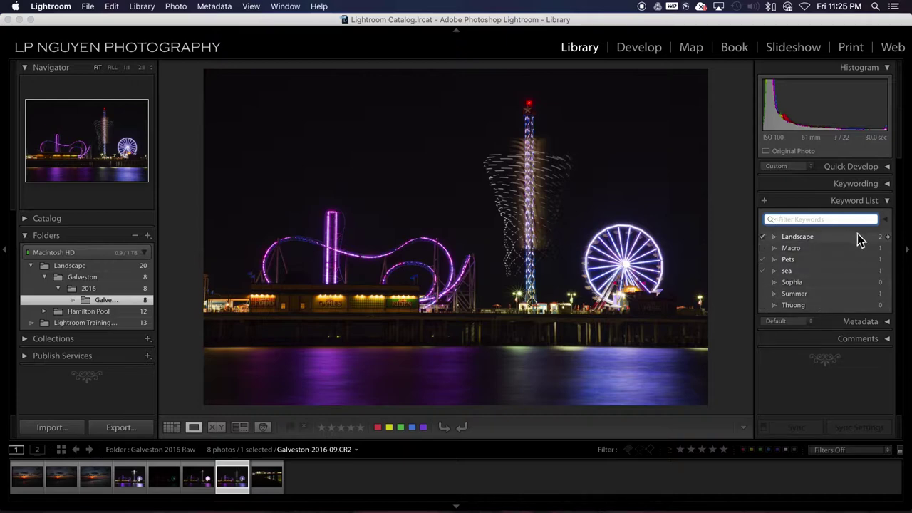
pyautogui.click(884, 201)
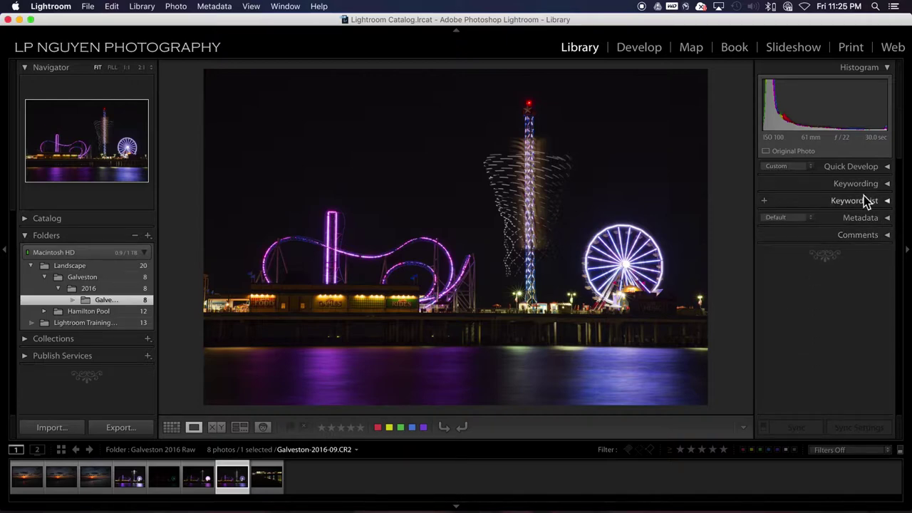
# - Expand the Metadata panel and review Galveston-2016-09.CR2's folder, copyright and capture details
pyautogui.click(884, 217)
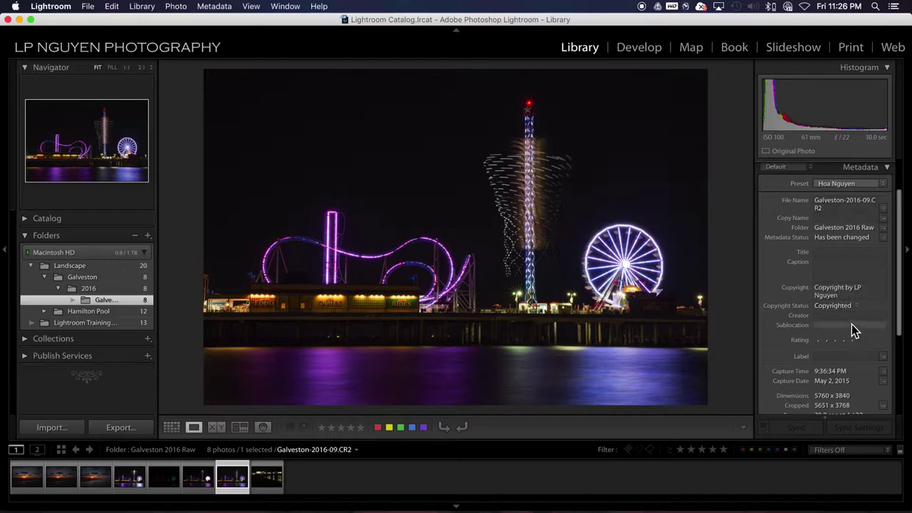
pyautogui.scroll(-2, 852, 330)
pyautogui.scroll(-2, 851, 330)
pyautogui.scroll(-1, 852, 330)
pyautogui.scroll(-2, 851, 330)
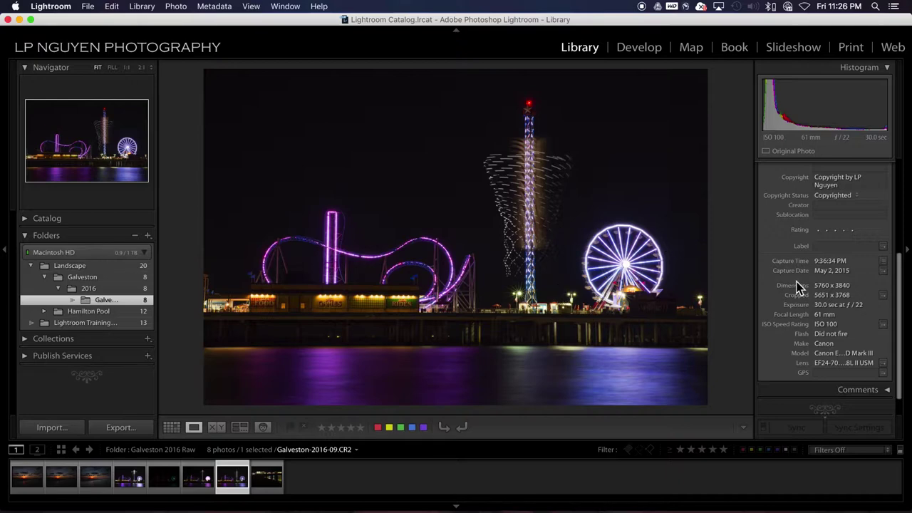
pyautogui.scroll(2, 808, 289)
pyautogui.scroll(3, 809, 288)
pyautogui.scroll(2, 809, 288)
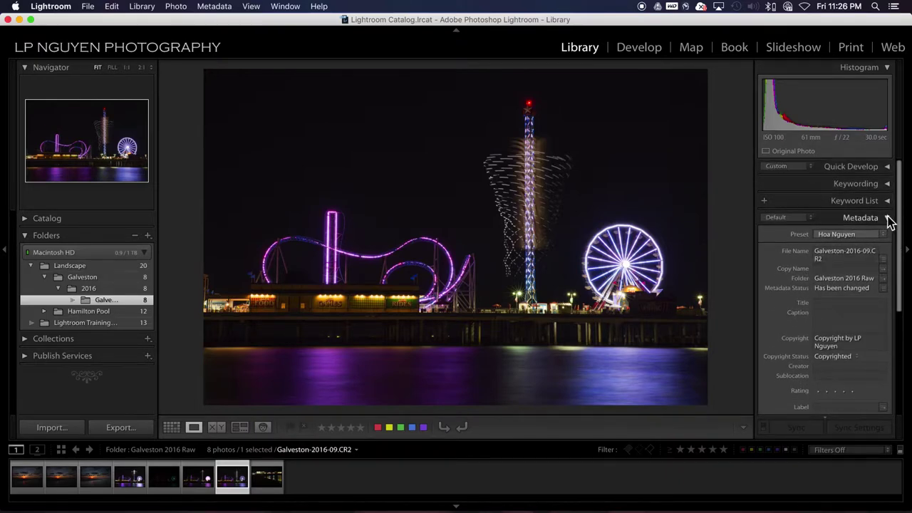
# - Collapse the Metadata and Comments panels and show the 8 Galveston photos in Grid view
pyautogui.click(884, 218)
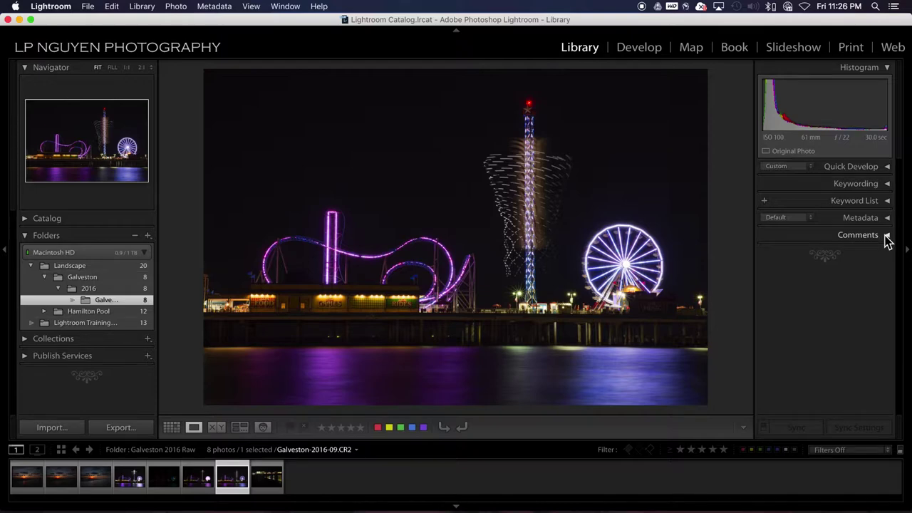
pyautogui.click(888, 236)
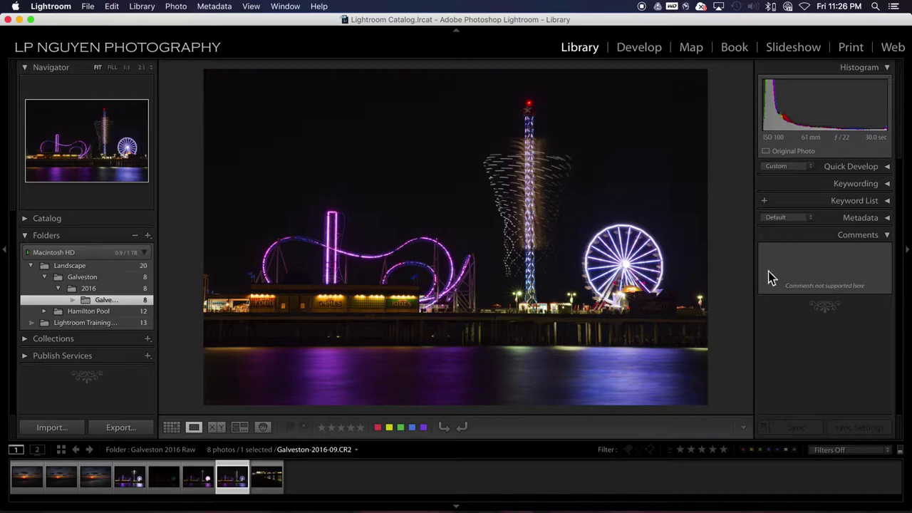
pyautogui.click(887, 235)
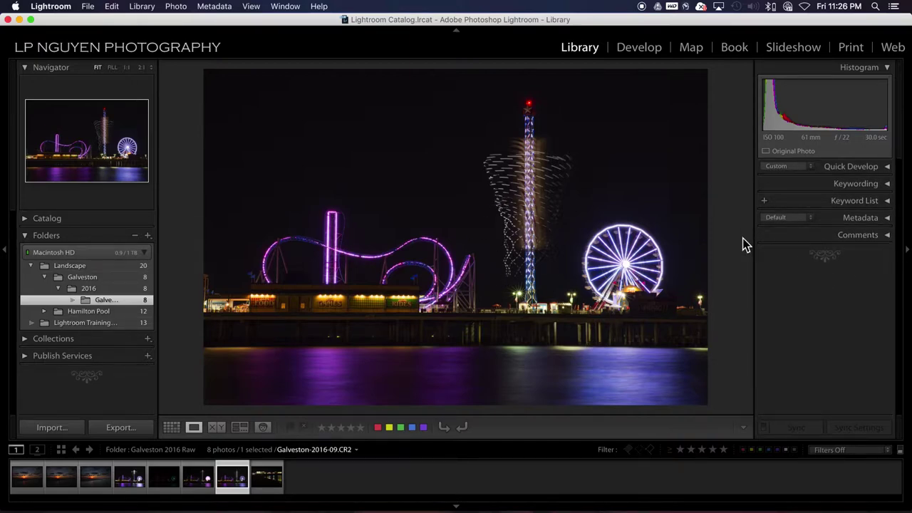
pyautogui.click(171, 428)
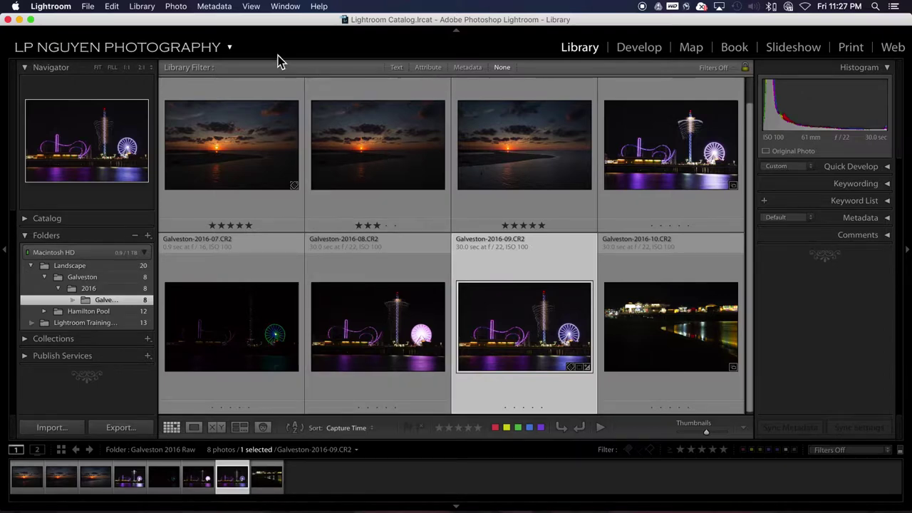
# - Show the Library Filter's Text search field and reopen the Keywording panel
pyautogui.click(396, 69)
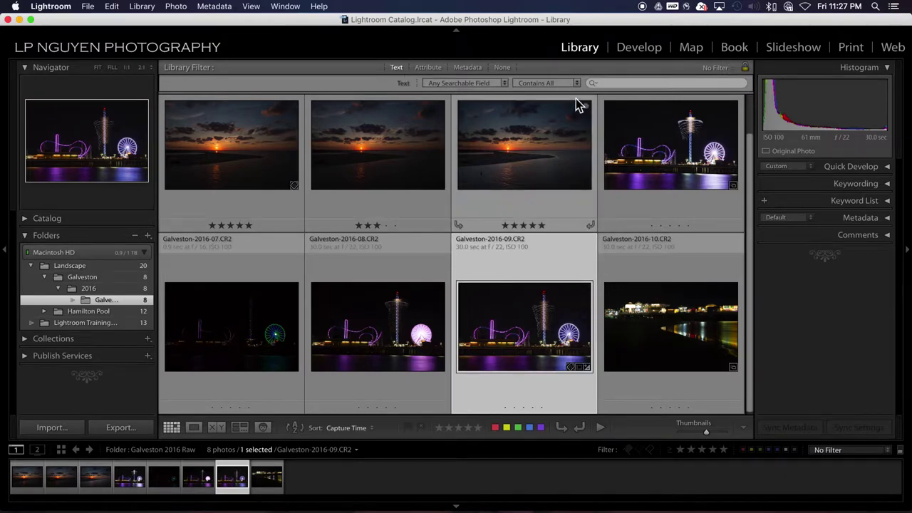
pyautogui.click(625, 83)
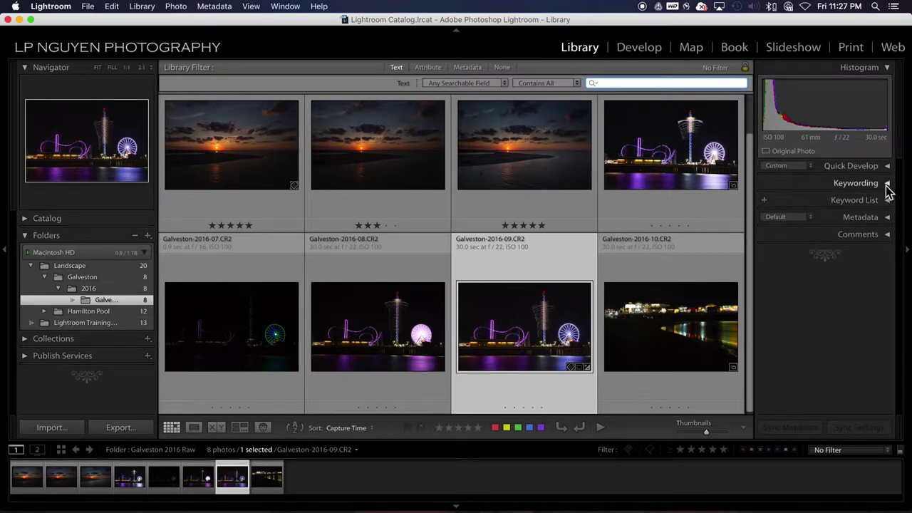
pyautogui.click(887, 184)
pyautogui.click(627, 83)
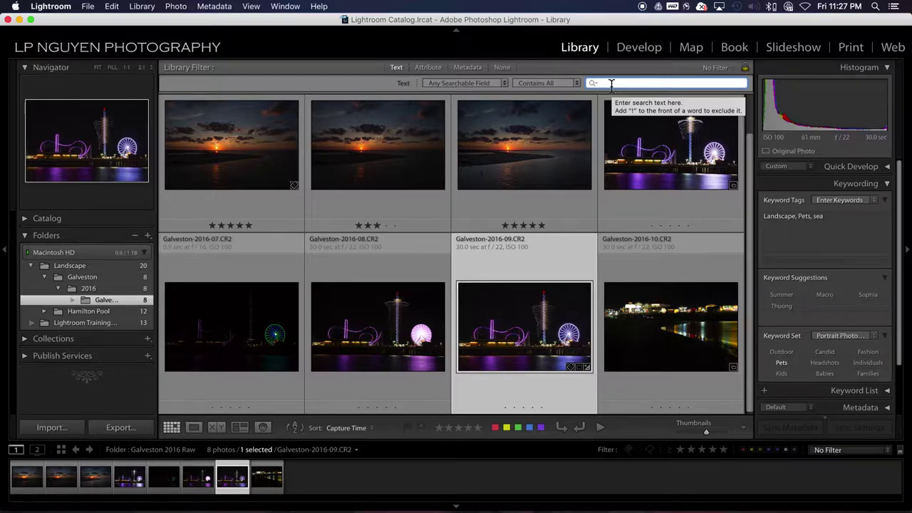
pyautogui.moveTo(102, 299)
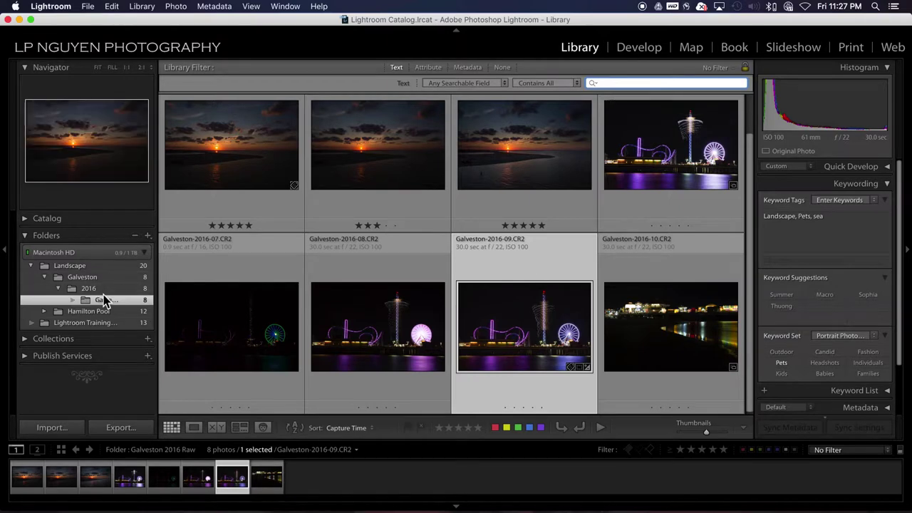
# - Browse all 33 catalog photographs with the Text filter, then return to Galveston 2016 Raw
pyautogui.click(28, 218)
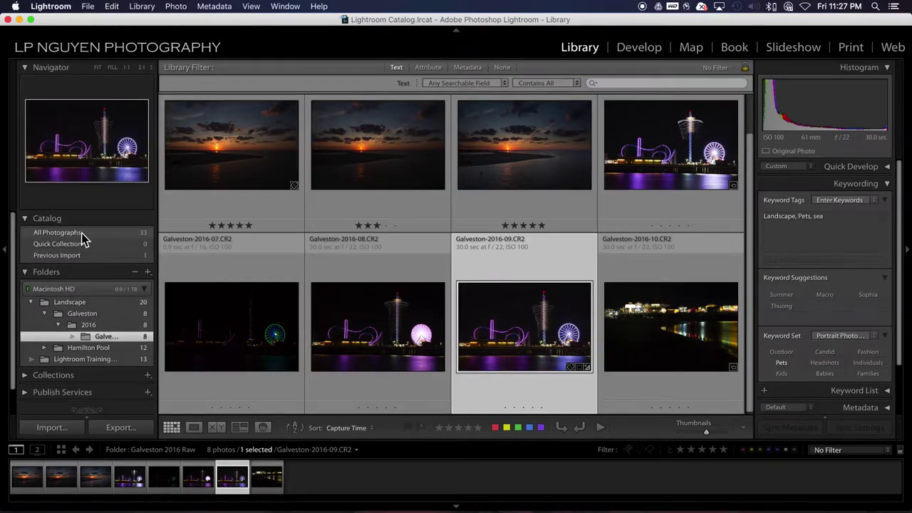
pyautogui.click(82, 238)
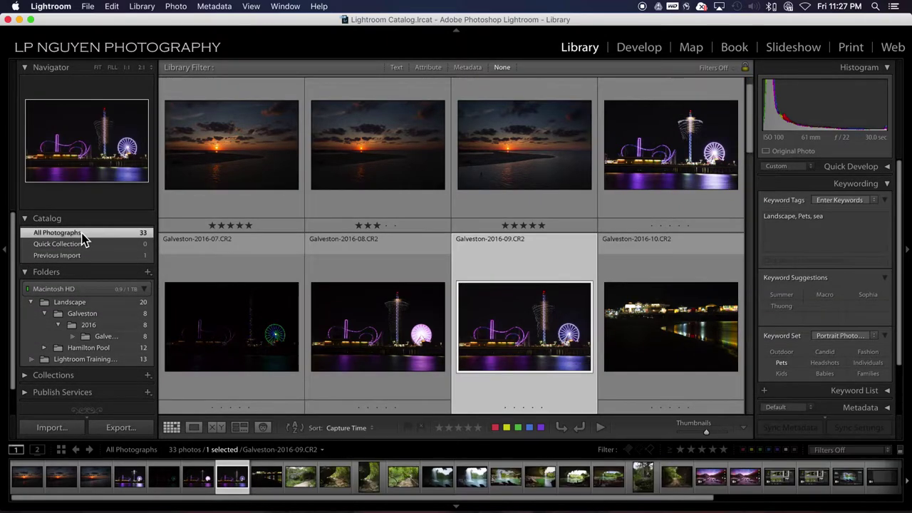
pyautogui.click(397, 68)
pyautogui.click(639, 85)
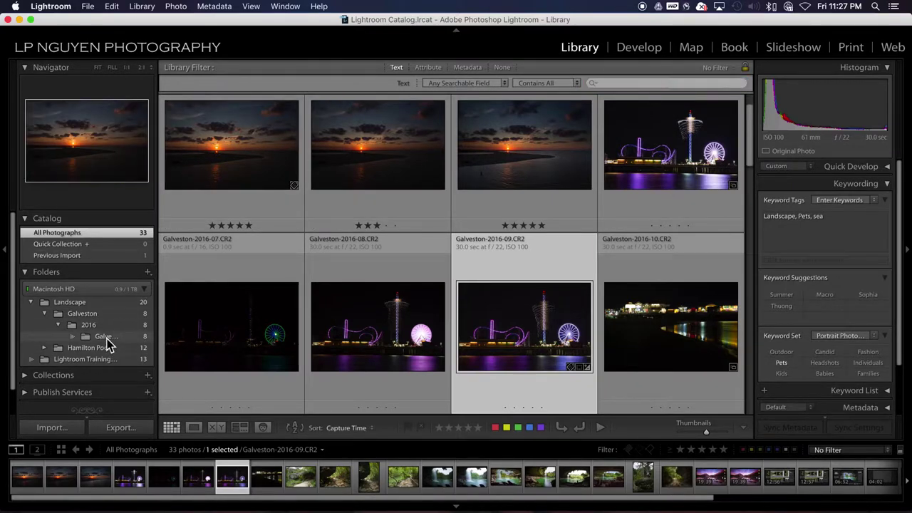
pyautogui.click(106, 337)
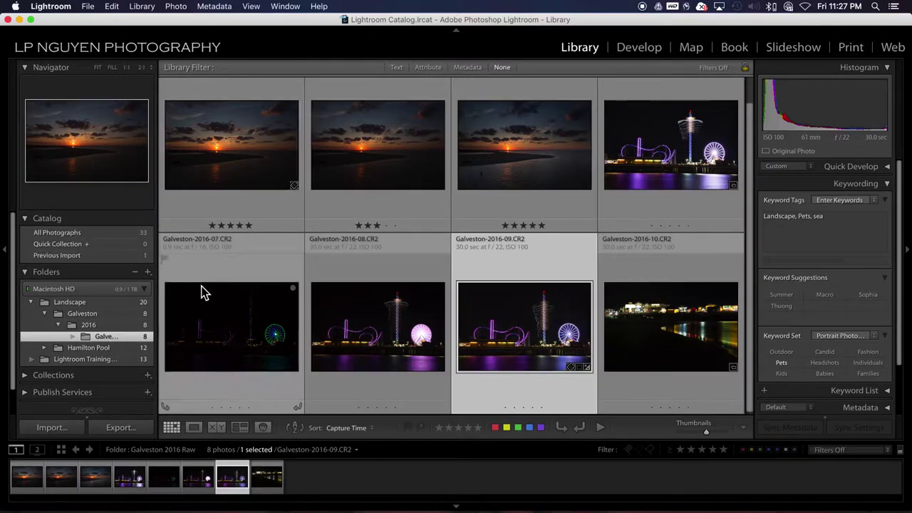
# - Set the Attribute filter to rating equal to 0 stars, showing 5 of 8 photos
pyautogui.click(436, 67)
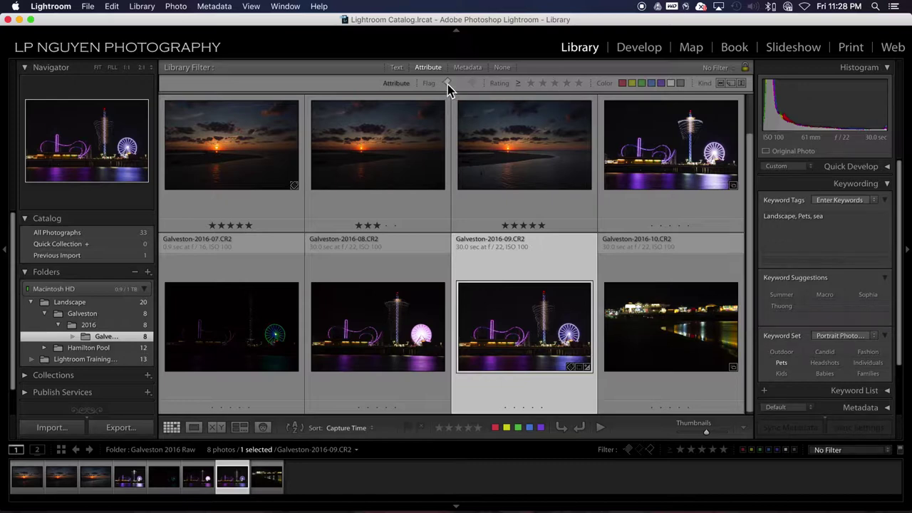
pyautogui.click(518, 89)
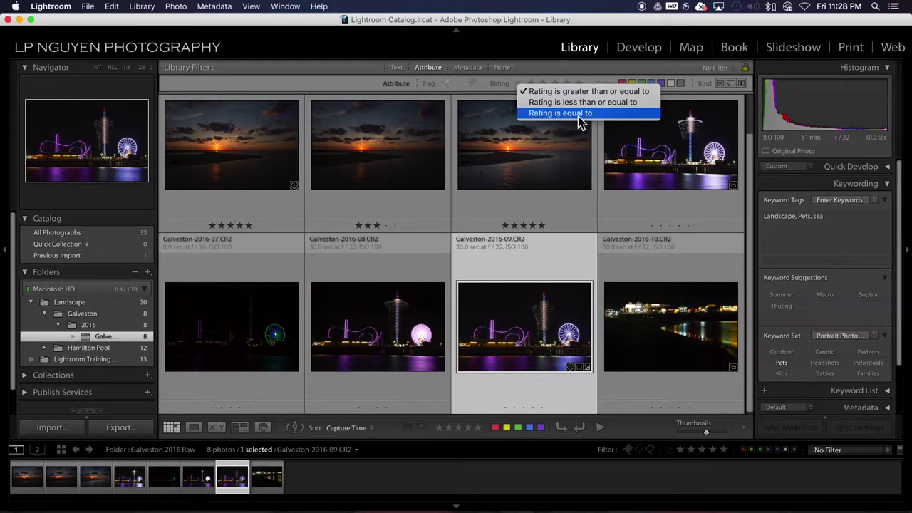
pyautogui.click(579, 113)
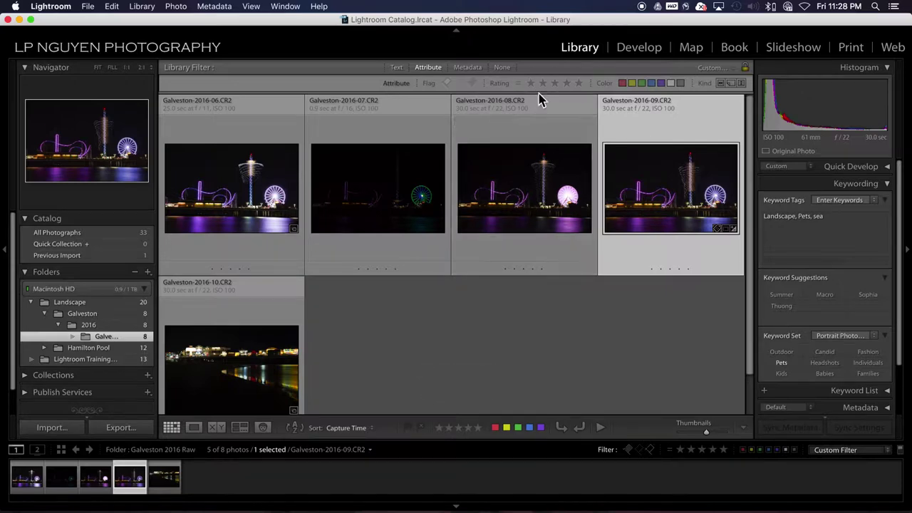
# - Alternate the Attribute filter between five-star and one-star photos, then set Filters Off to show all eight
pyautogui.click(579, 84)
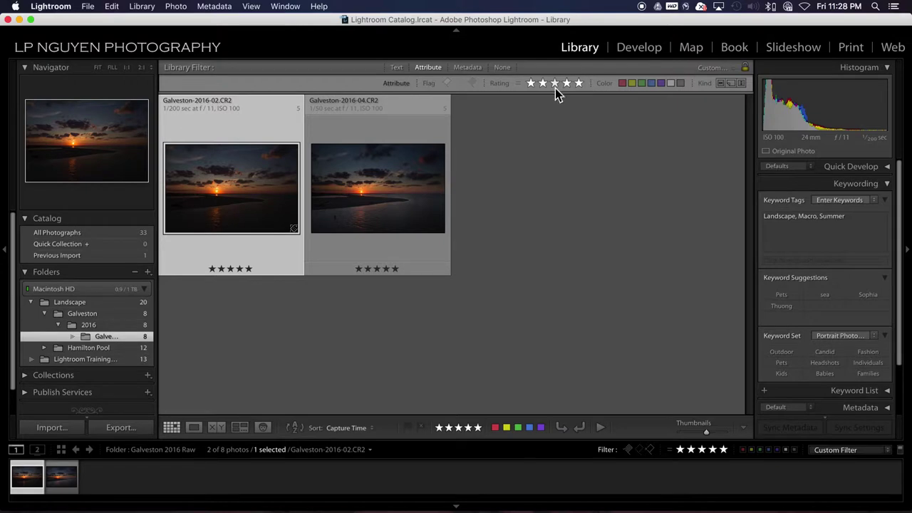
pyautogui.click(531, 83)
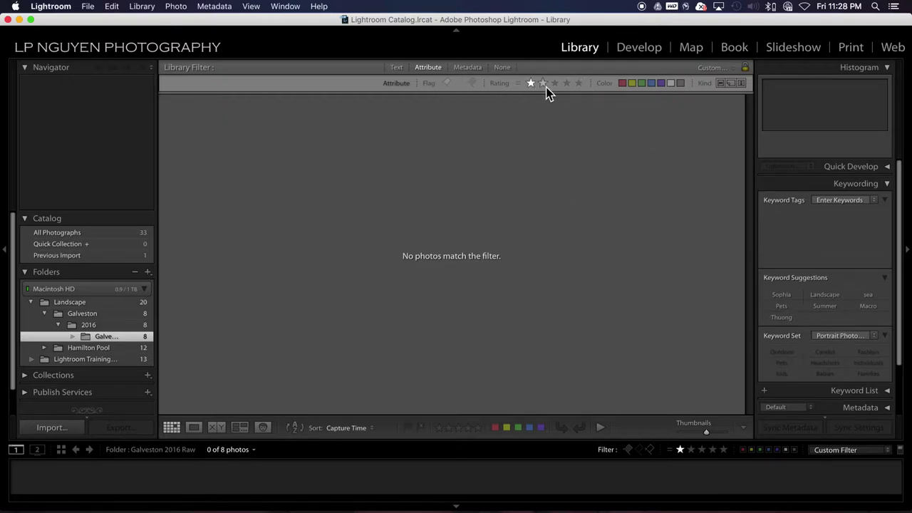
pyautogui.click(579, 83)
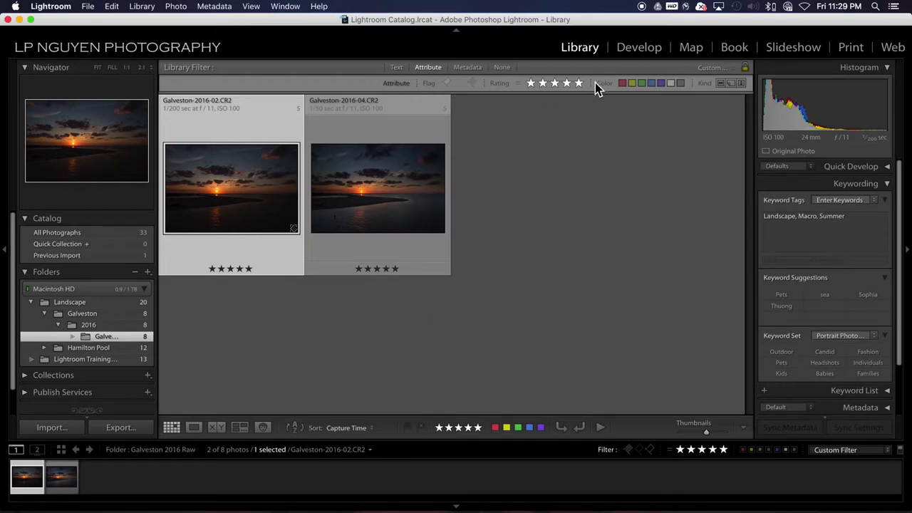
pyautogui.click(531, 82)
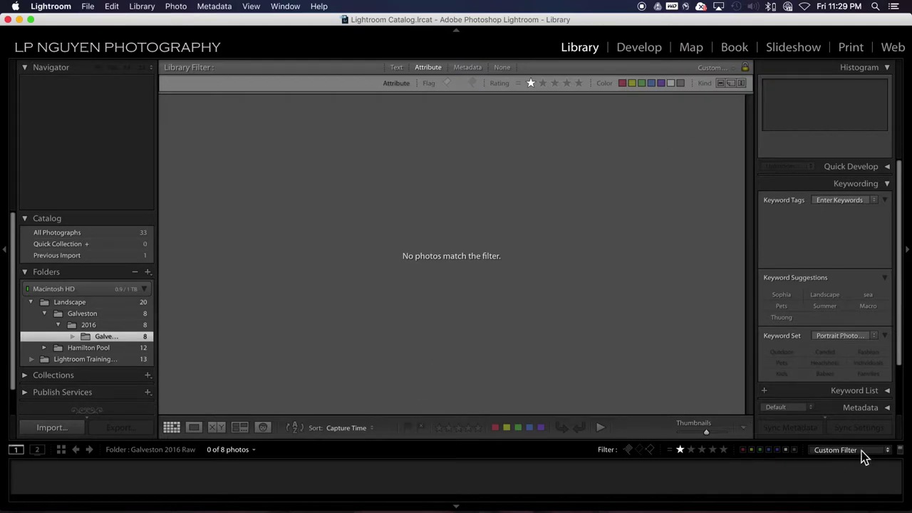
pyautogui.click(900, 449)
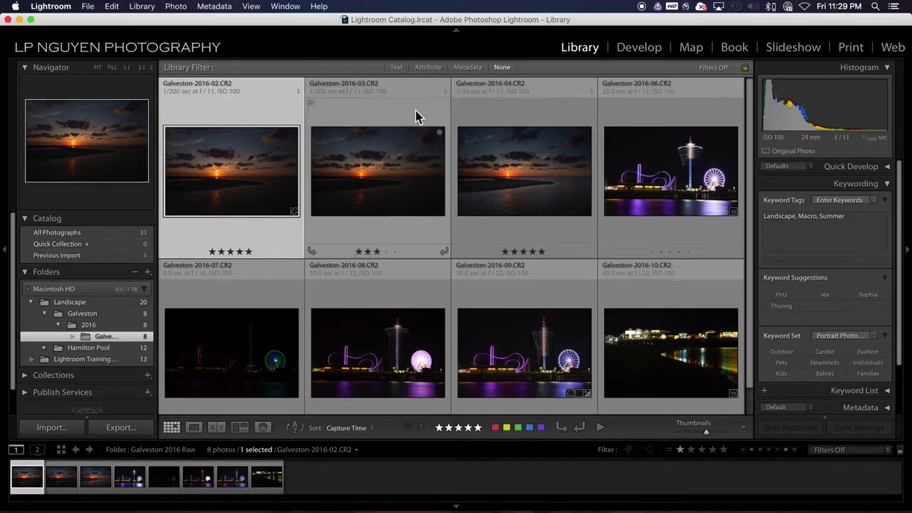
# - Extend the selection to sunset photos 03 and 04 and show the Metadata filter columns
pyautogui.keyDown('shift'); pyautogui.click(545, 176); pyautogui.keyUp('shift')
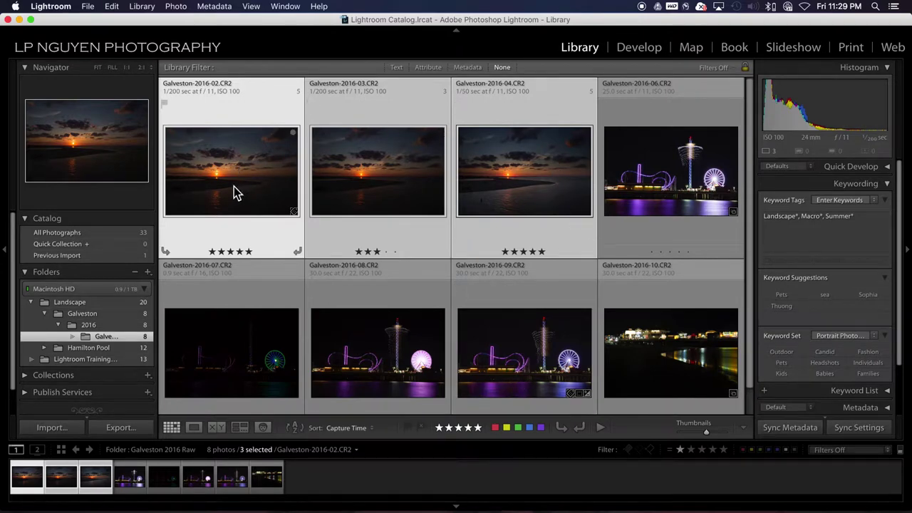
pyautogui.moveTo(378, 171)
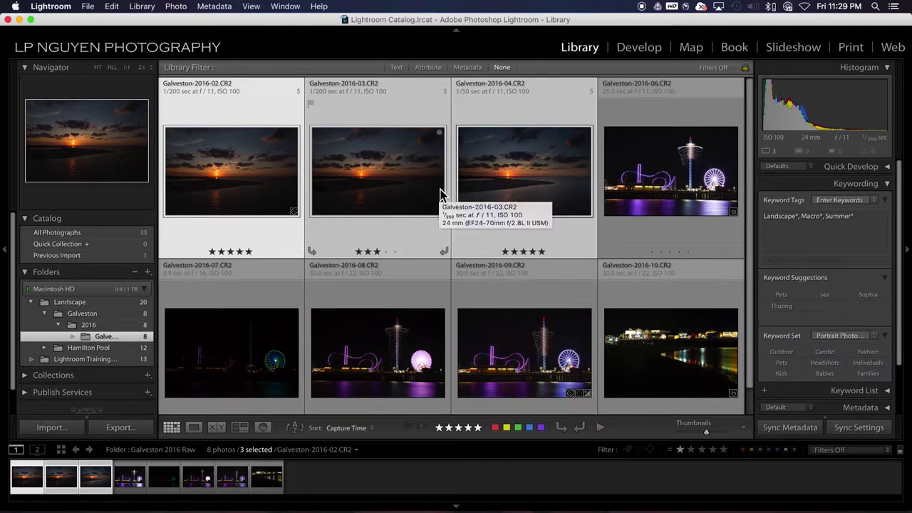
pyautogui.click(464, 69)
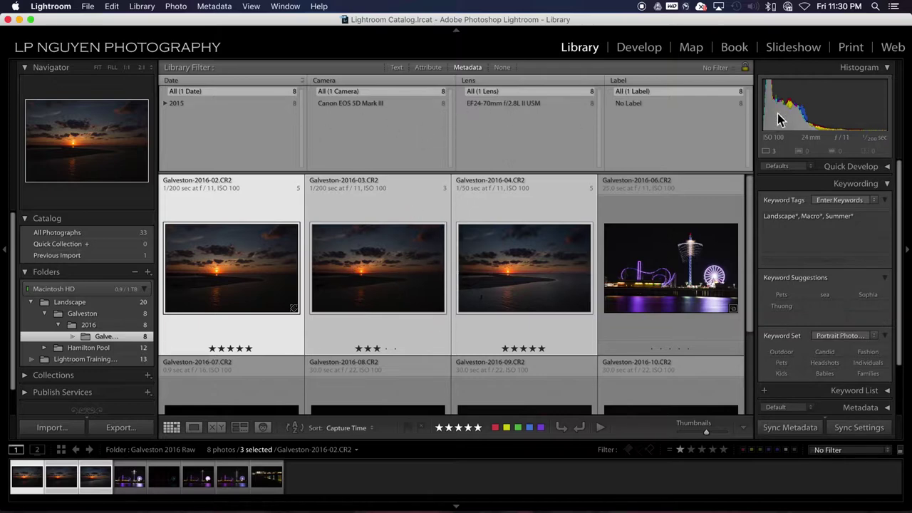
# - Toggle the Library Filter between None and Metadata, then open the Hamilton Pool 2016 subfolder
pyautogui.click(470, 69)
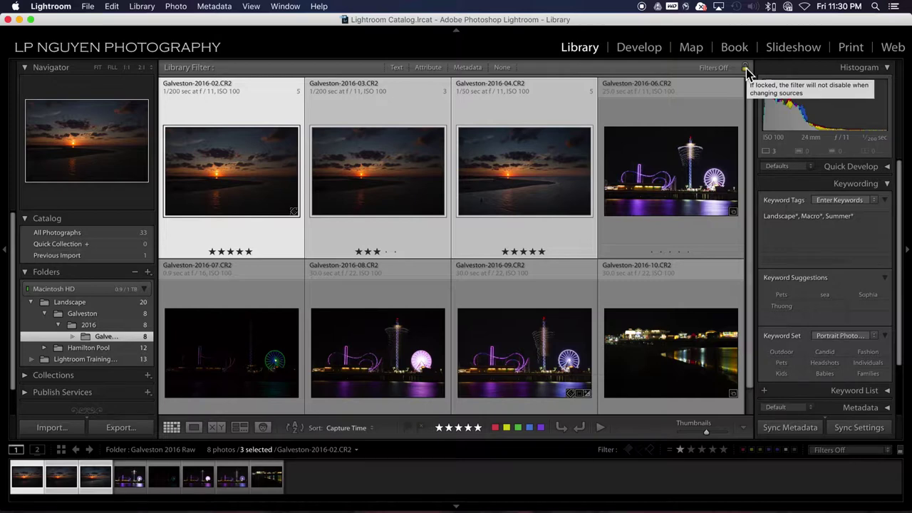
pyautogui.click(468, 67)
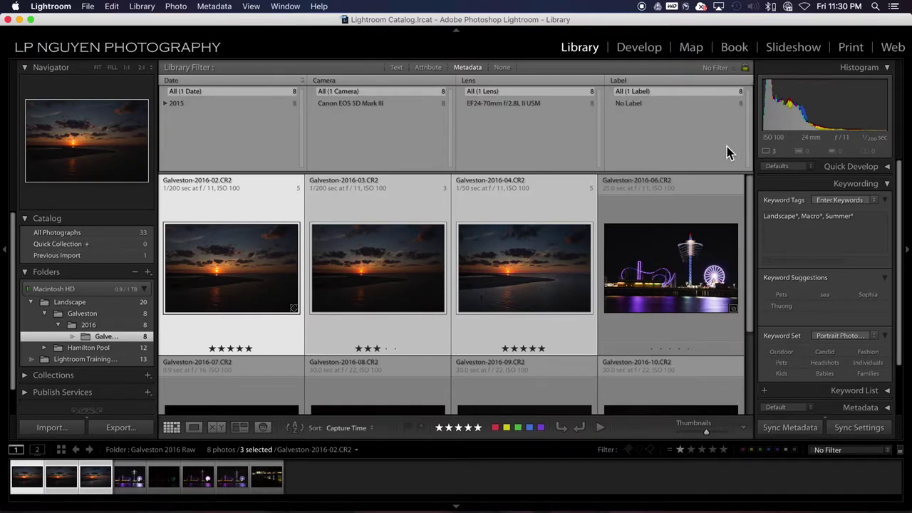
pyautogui.click(63, 349)
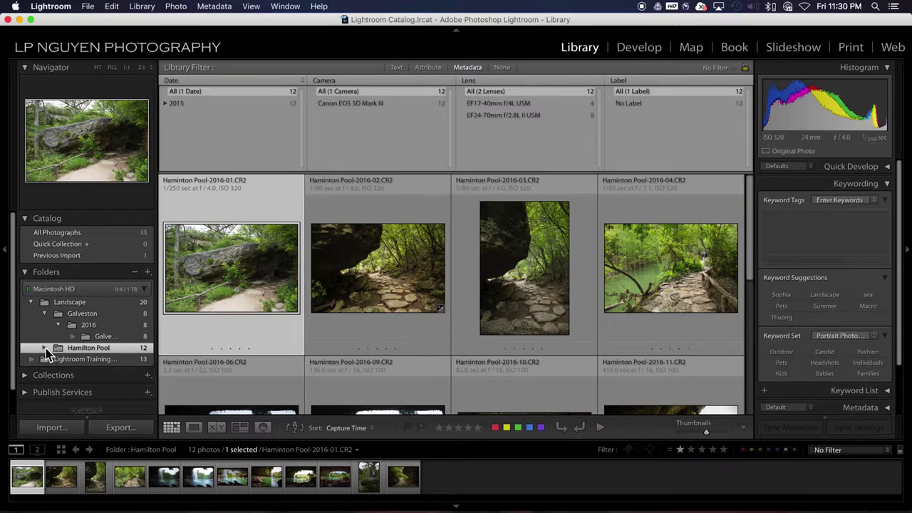
pyautogui.click(44, 347)
pyautogui.click(89, 360)
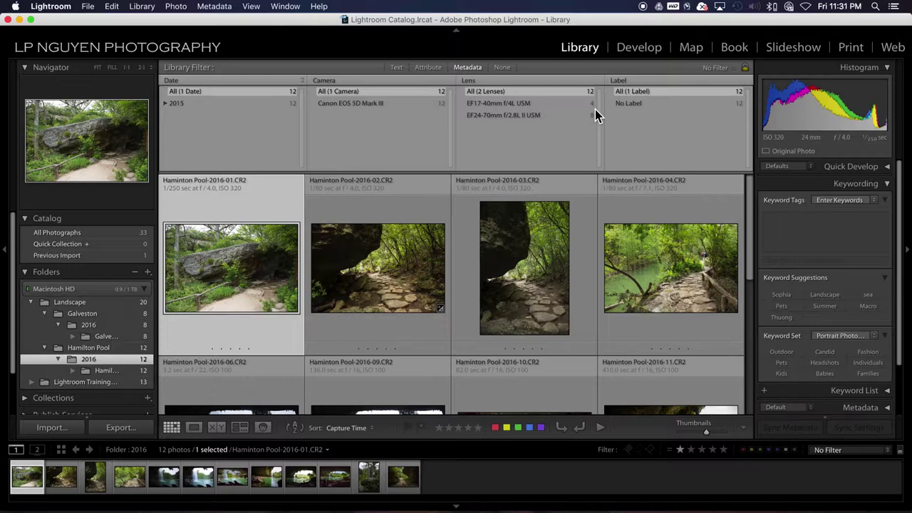
# - Lock the filter, visit Galveston with Metadata columns, then return to the Hamilton Pool photos
pyautogui.click(744, 69)
pyautogui.click(112, 337)
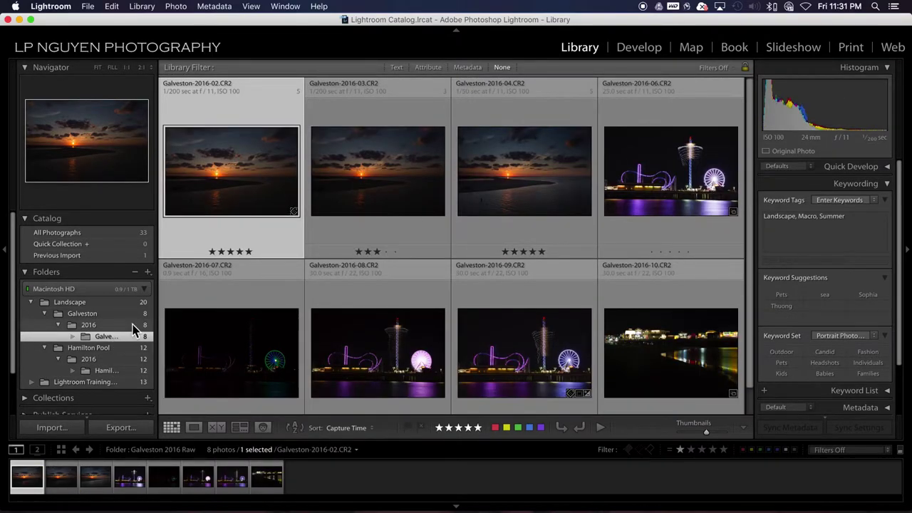
pyautogui.click(468, 68)
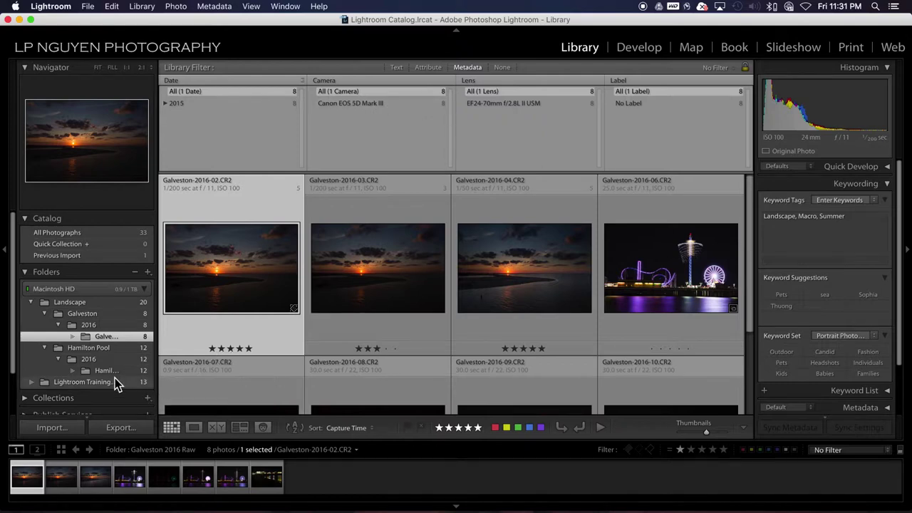
pyautogui.click(107, 371)
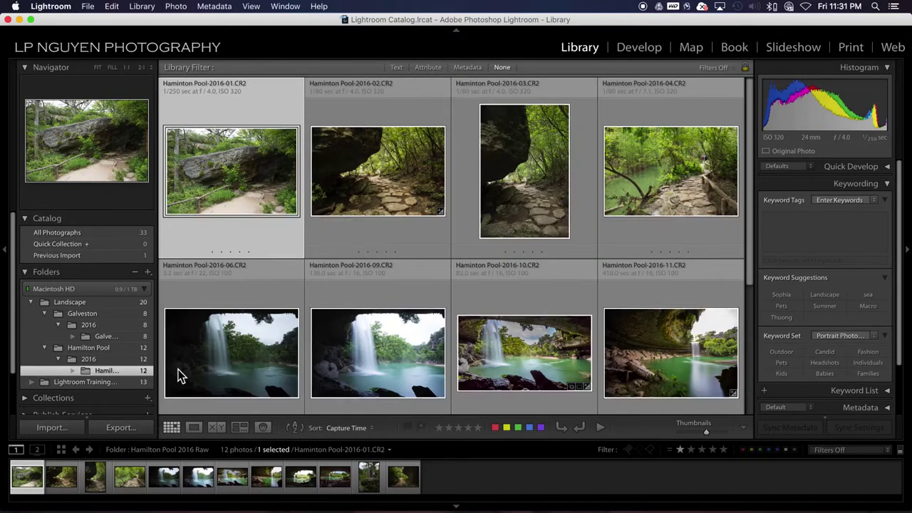
# - Turn library filters off, adjust the thumbnail size, and show Hamilton Pool-2016-01 in Loupe view
pyautogui.click(478, 69)
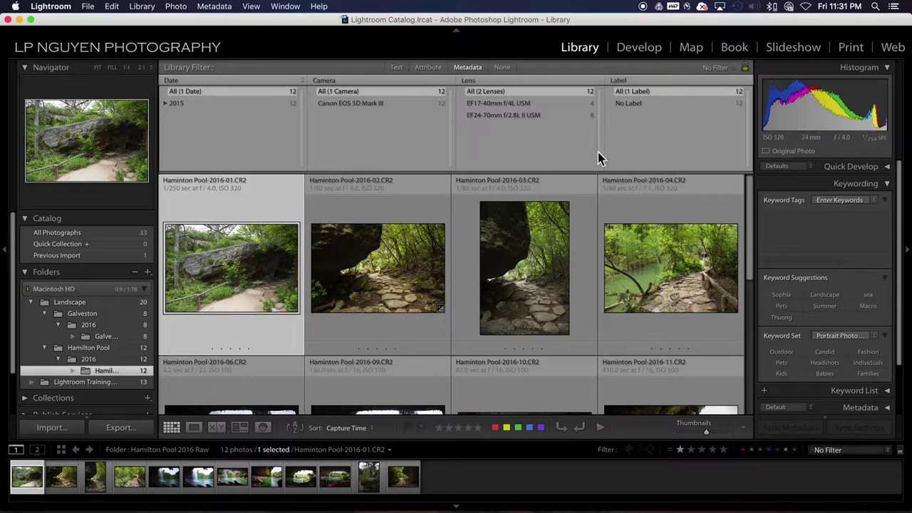
pyautogui.click(502, 68)
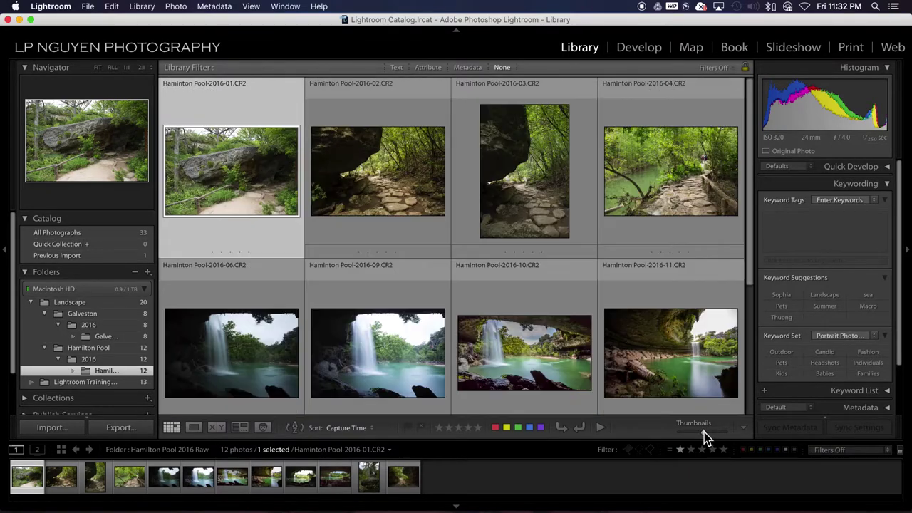
pyautogui.moveTo(704, 432); pyautogui.dragTo(706, 437)
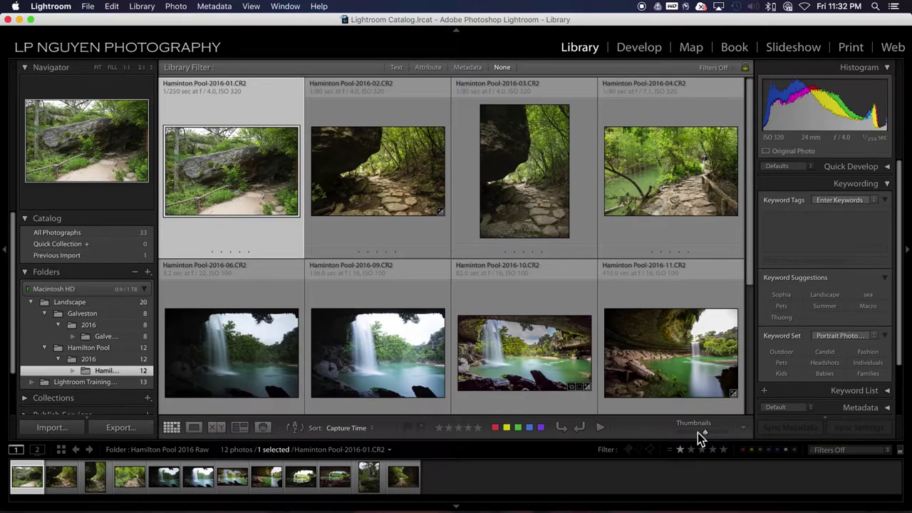
pyautogui.click(194, 427)
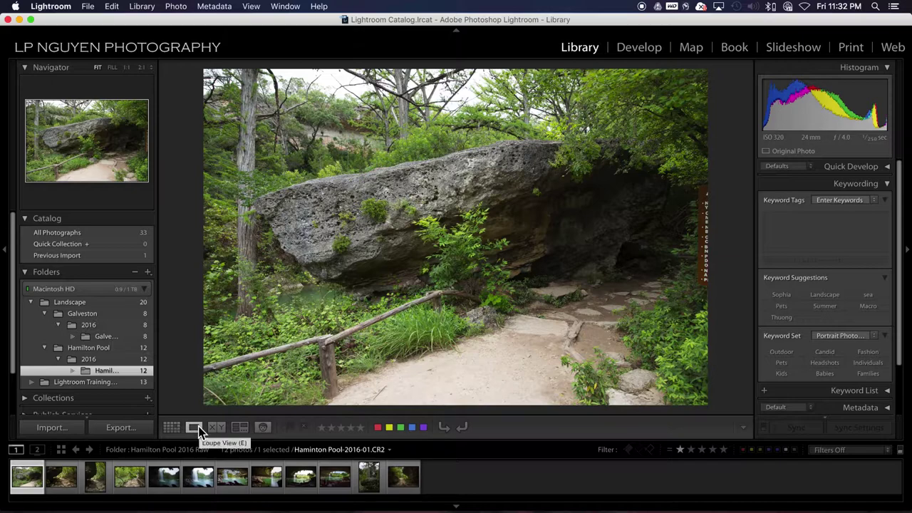
# - Step through the filmstrip to the 2016-10 waterfall photo and put it in Compare view
pyautogui.click(60, 484)
pyautogui.press('Right')
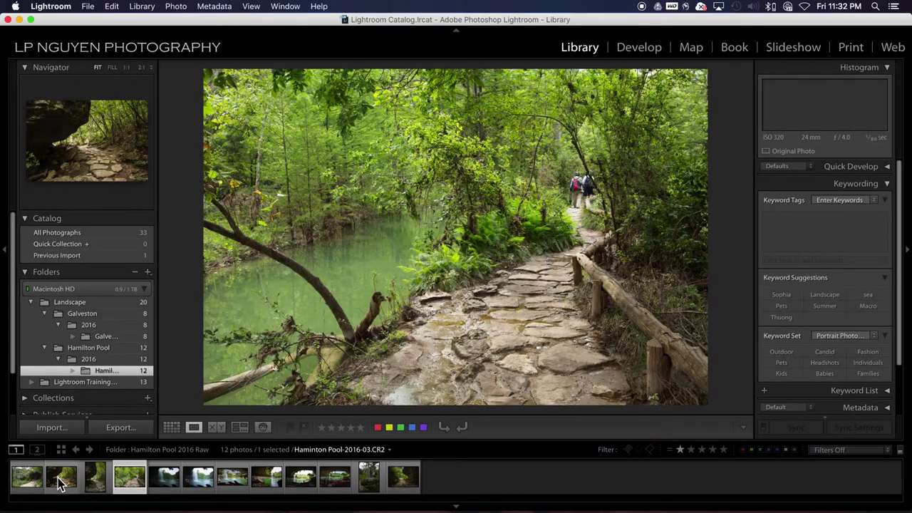
pyautogui.press('Right')
pyautogui.press('Right')
pyautogui.press('Right')
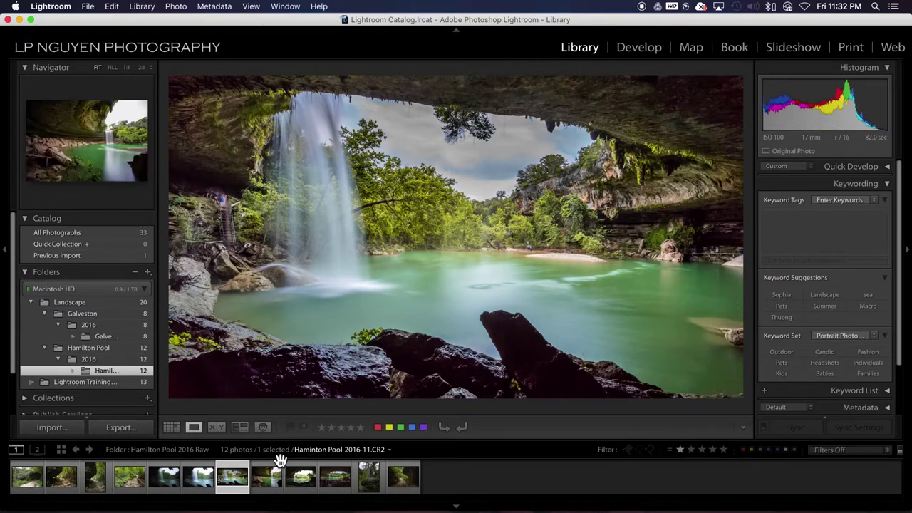
pyautogui.click(216, 427)
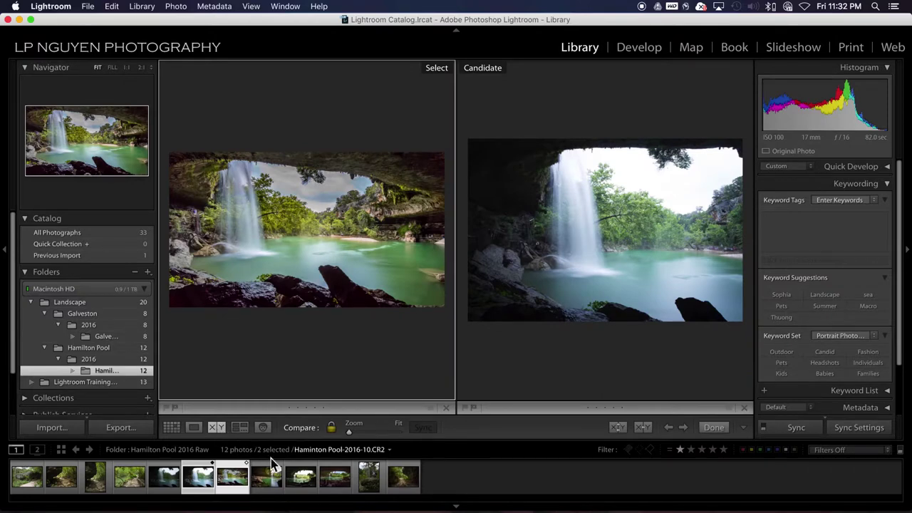
# - Compare the darker waterfall shot at 1:1, pan across the trees, then fit and return to Grid with 2016-10 selected
pyautogui.click(178, 482)
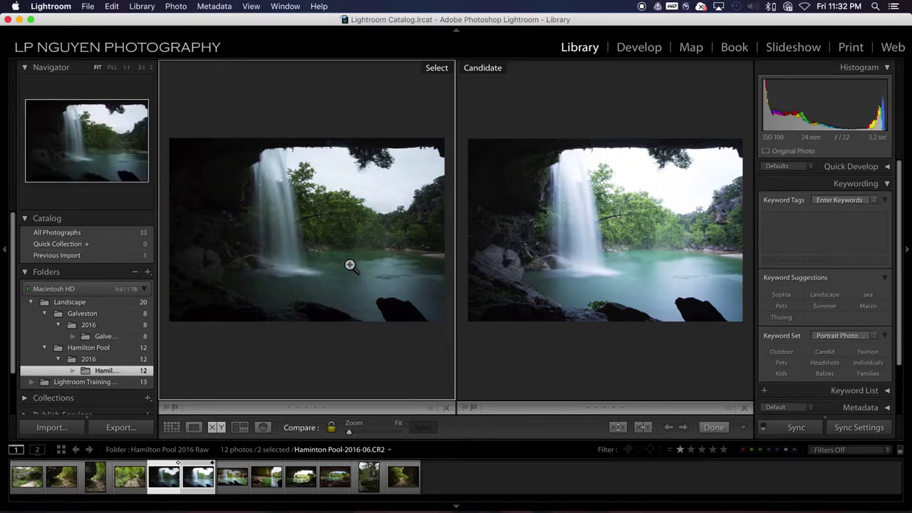
pyautogui.click(344, 230)
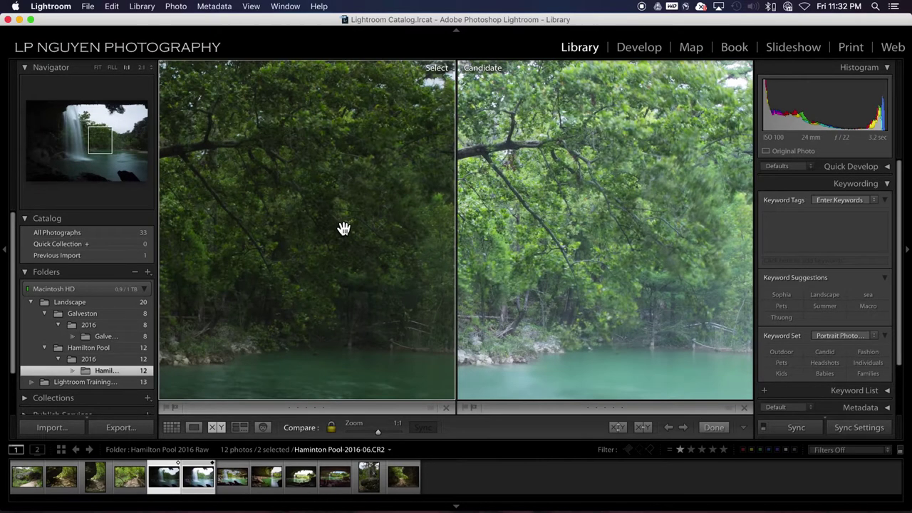
pyautogui.moveTo(295, 220)
pyautogui.mouseDown()
pyautogui.moveTo(348, 233)
pyautogui.moveTo(413, 306)
pyautogui.moveTo(511, 268)
pyautogui.moveTo(295, 193)
pyautogui.moveTo(57, 236)
pyautogui.moveTo(254, 222)
pyautogui.moveTo(218, 240)
pyautogui.moveTo(181, 318)
pyautogui.moveTo(297, 253)
pyautogui.moveTo(304, 159)
pyautogui.moveTo(304, 305)
pyautogui.moveTo(346, 283)
pyautogui.mouseUp()
pyautogui.click(346, 278)
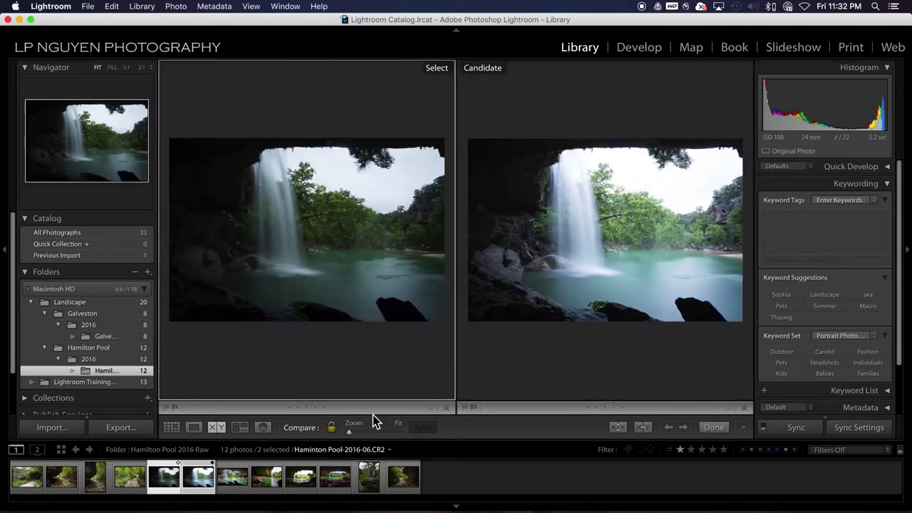
pyautogui.click(216, 428)
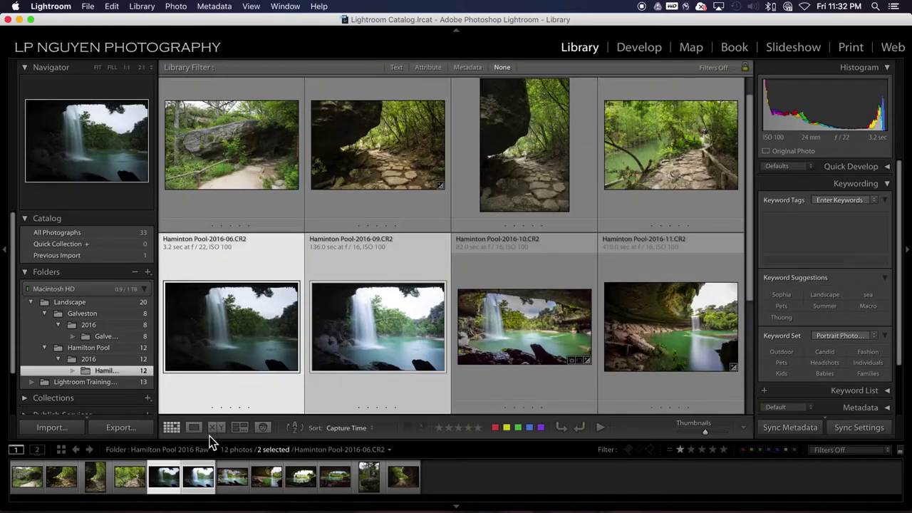
pyautogui.click(230, 476)
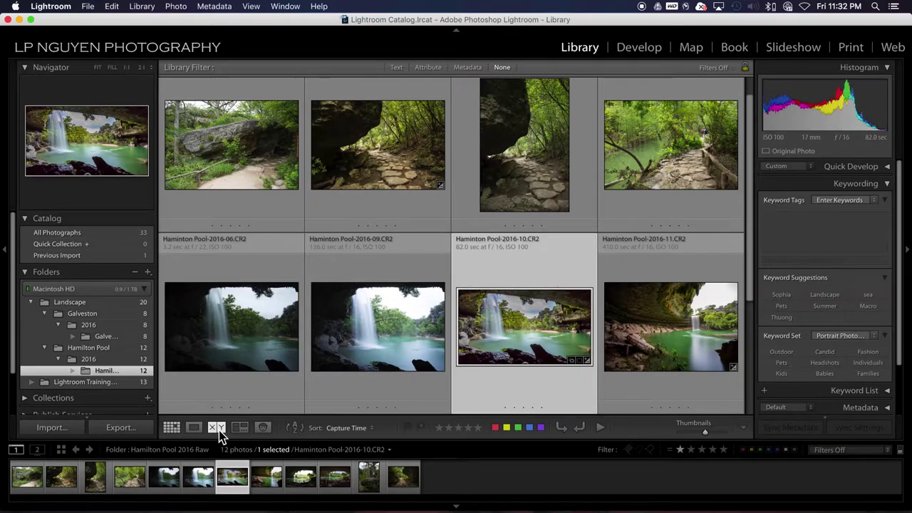
# - Show waterfall photos 2016-09 through 2016-11 together in Survey view
pyautogui.click(244, 428)
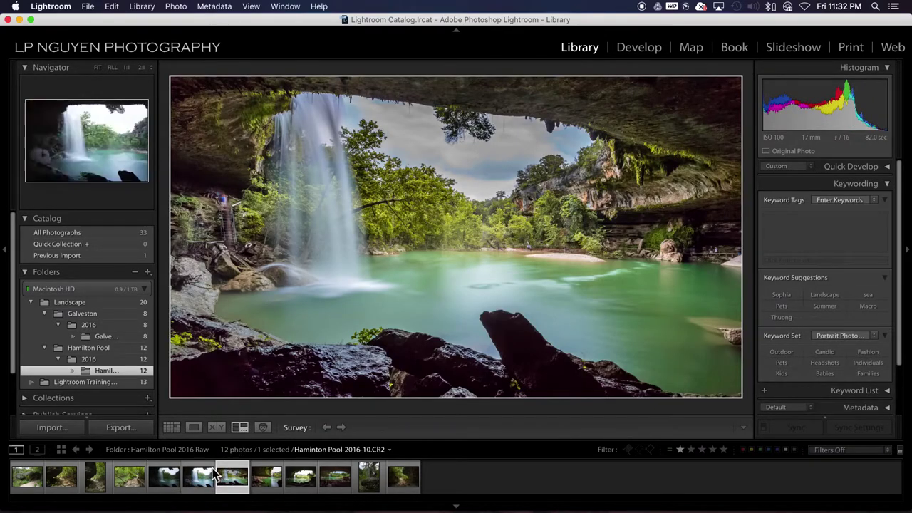
pyautogui.click(163, 477)
pyautogui.moveTo(164, 476)
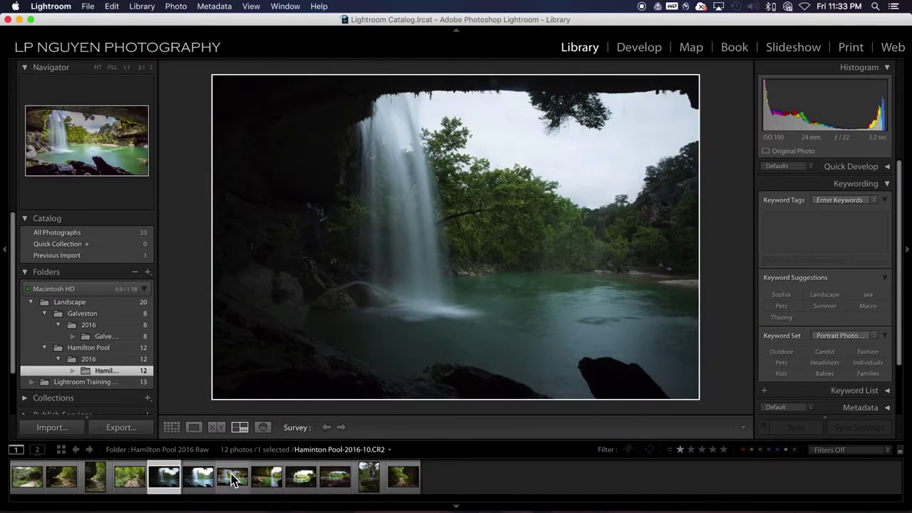
pyautogui.keyDown('shift'); pyautogui.click(228, 481); pyautogui.keyUp('shift')
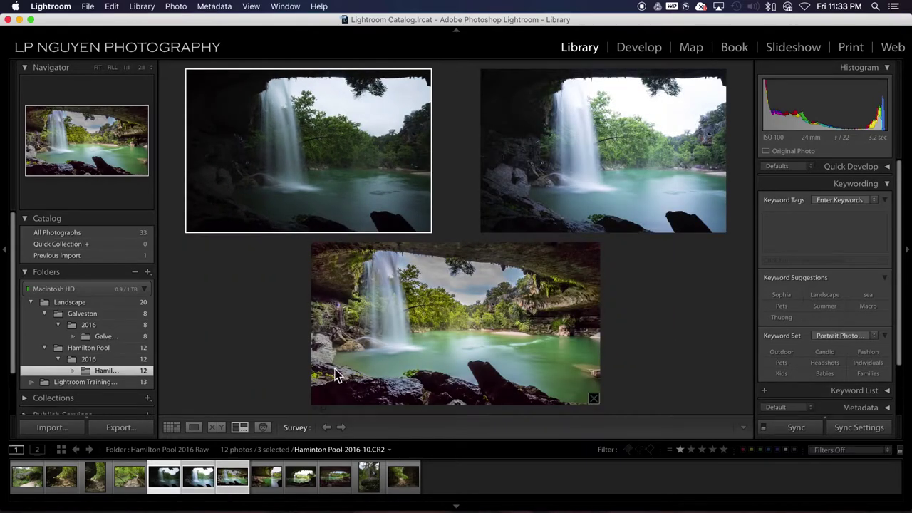
# - Cycle the active photo through the three survey images, then return to Grid with 2016-11 selected
pyautogui.click(342, 428)
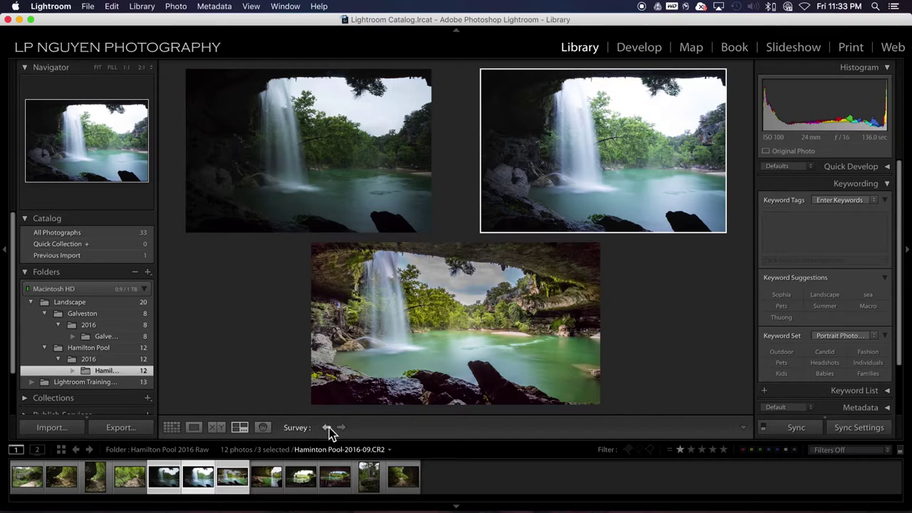
pyautogui.click(342, 427)
pyautogui.click(342, 427)
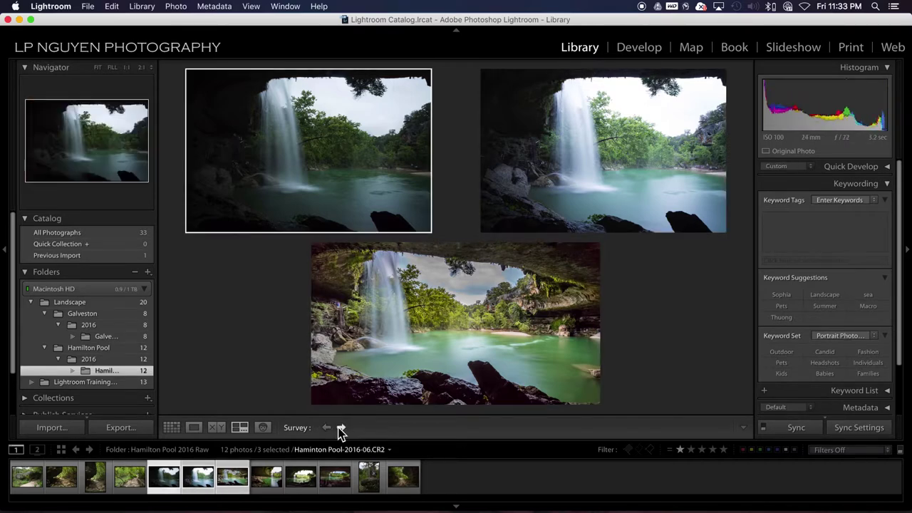
pyautogui.click(342, 428)
pyautogui.click(341, 427)
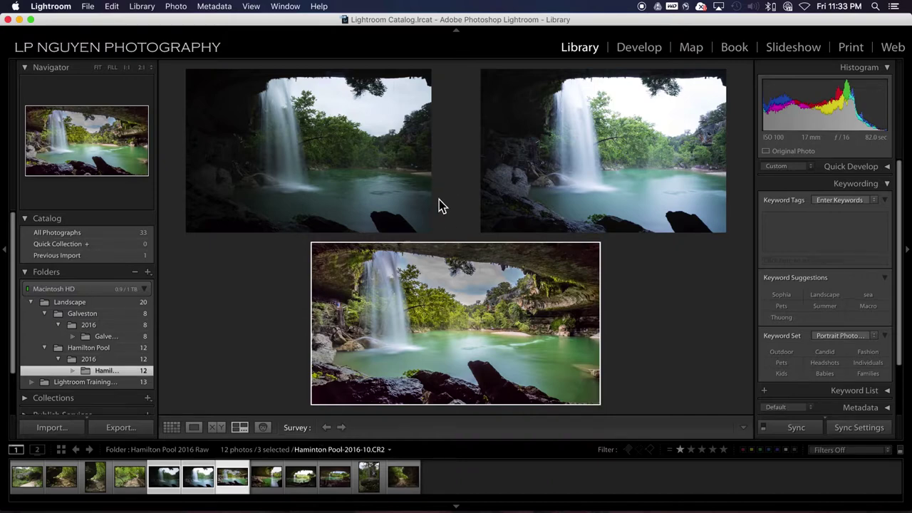
pyautogui.click(342, 428)
pyautogui.click(342, 428)
pyautogui.click(342, 428)
pyautogui.click(342, 428)
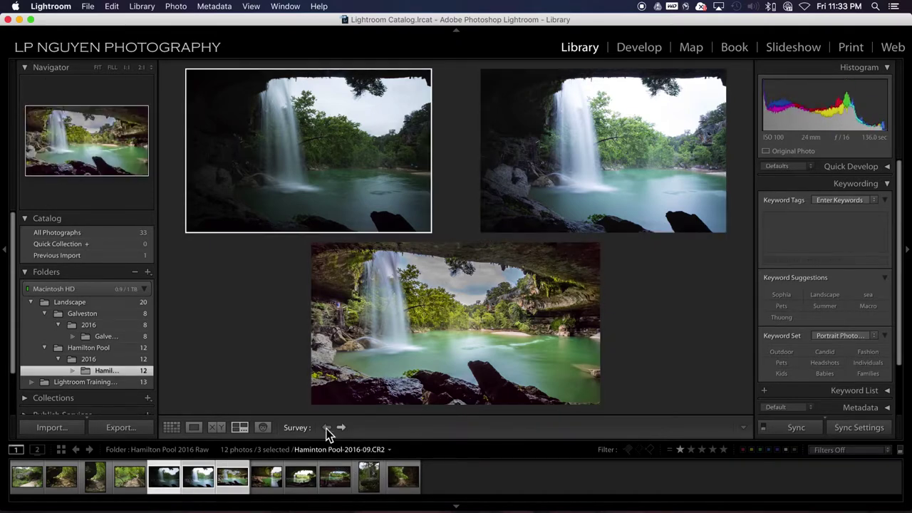
pyautogui.press('g')
pyautogui.click(267, 477)
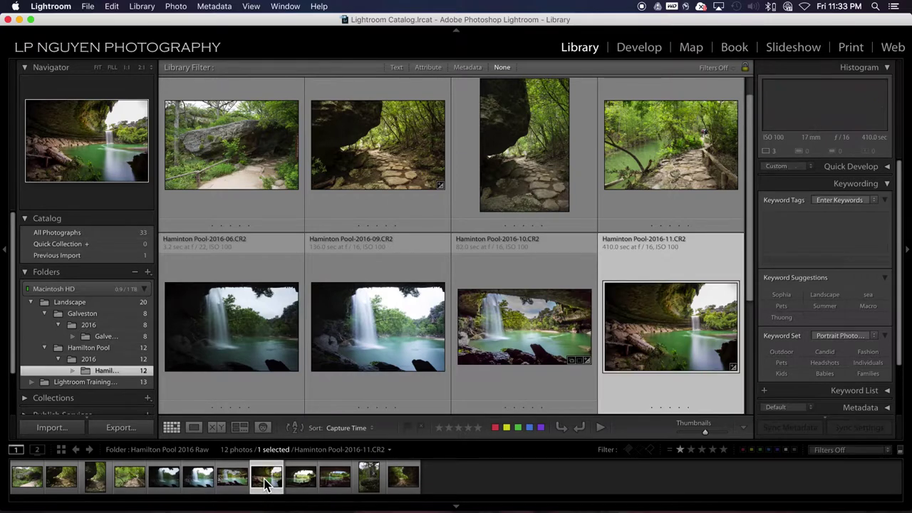
# - Try the People view, then show the selected waterfall photo alone in Survey view
pyautogui.click(263, 428)
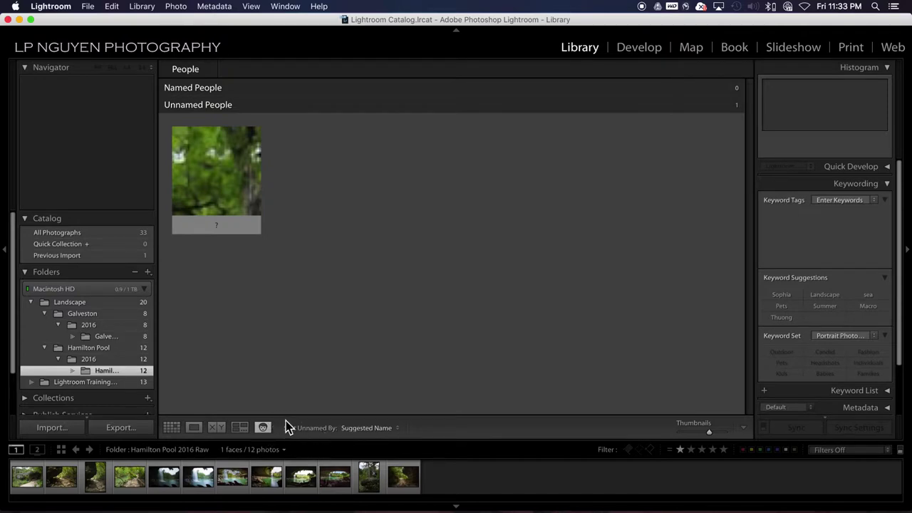
pyautogui.click(198, 483)
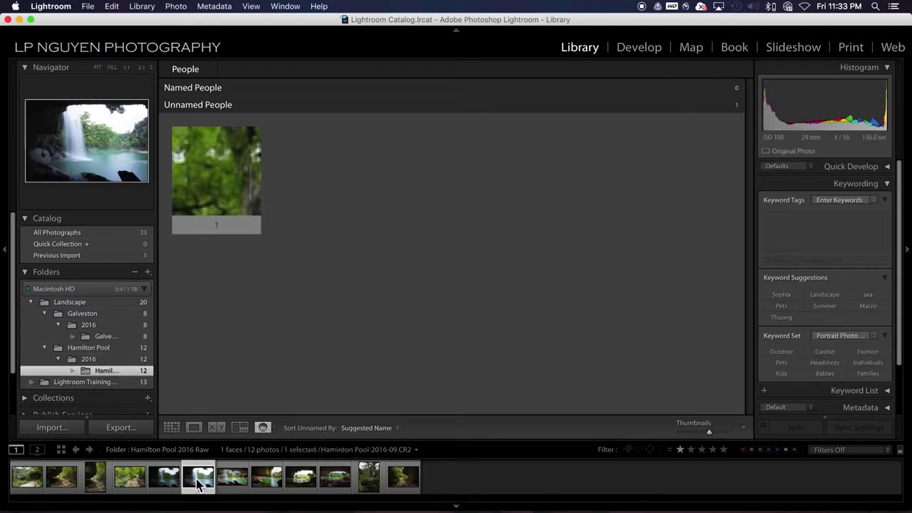
pyautogui.click(229, 484)
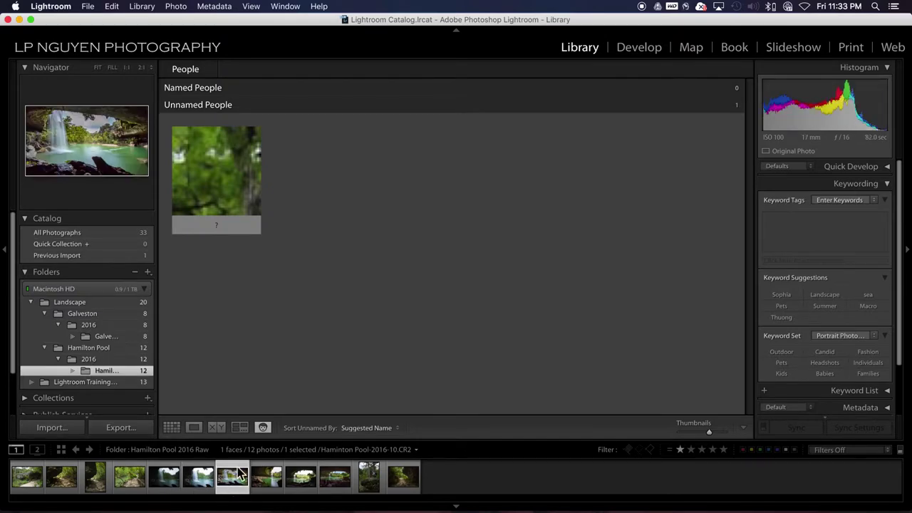
pyautogui.click(241, 428)
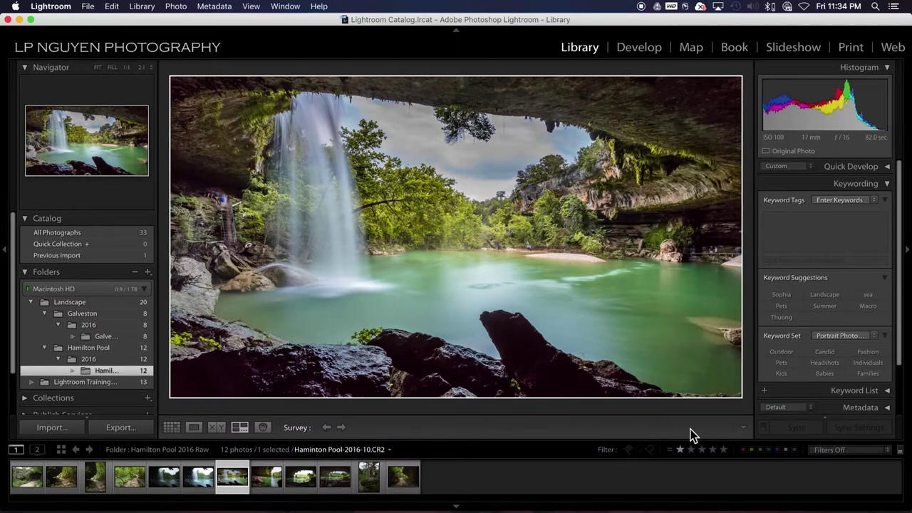
# - Add Sorting, Flagging, Rating, Color Label, Rotate and Slideshow items to the toolbar
pyautogui.click(744, 430)
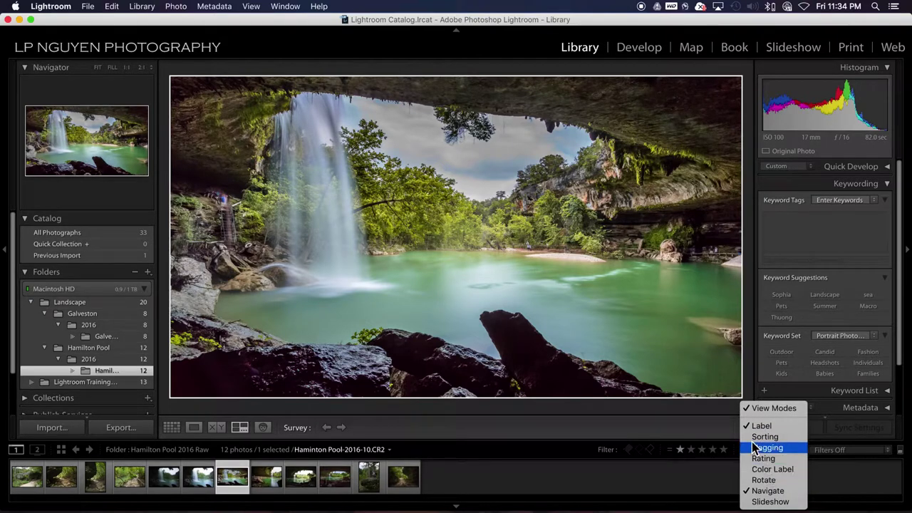
pyautogui.click(762, 436)
pyautogui.click(743, 431)
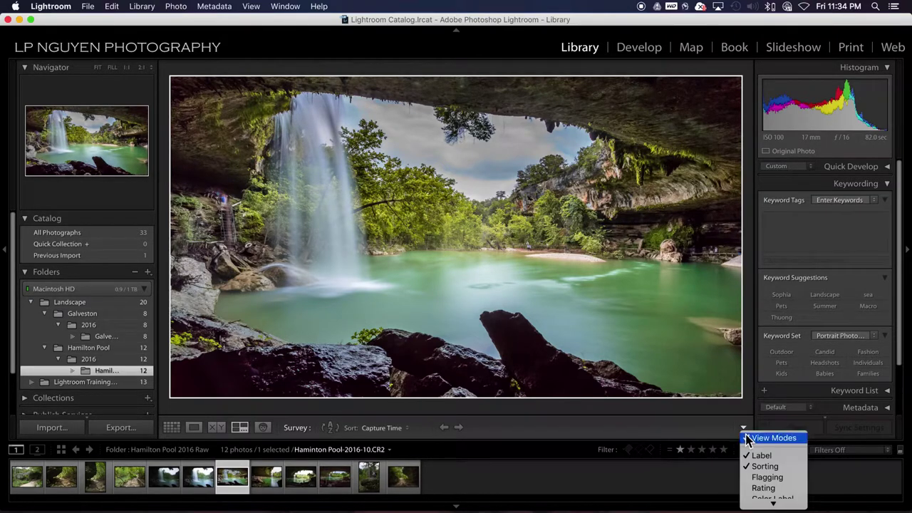
pyautogui.click(750, 478)
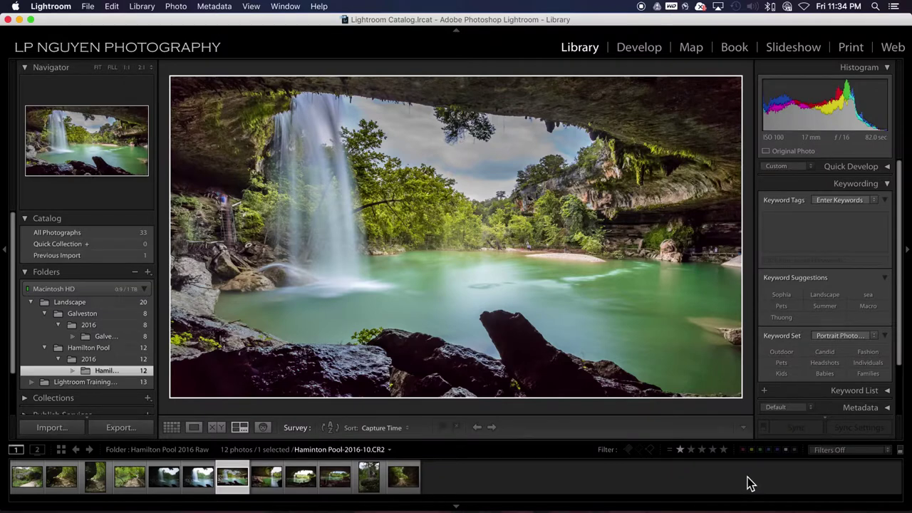
pyautogui.click(744, 427)
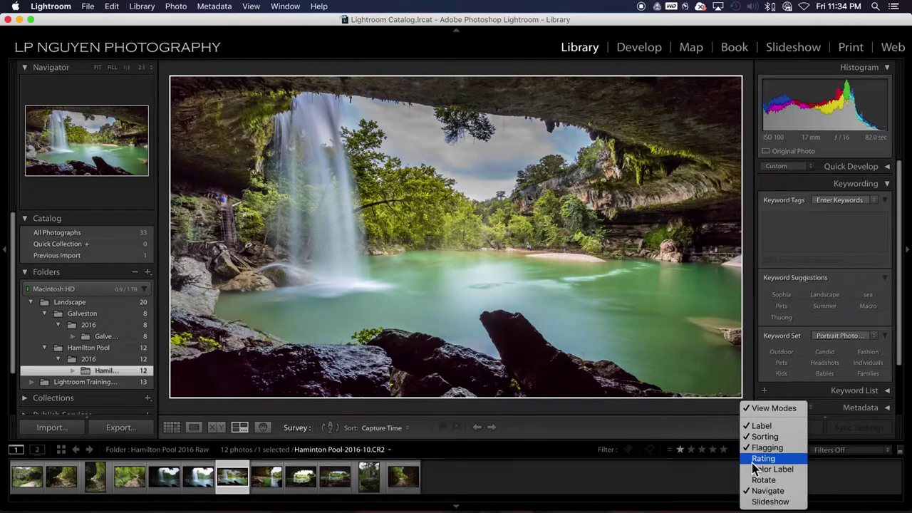
pyautogui.click(754, 460)
pyautogui.click(743, 430)
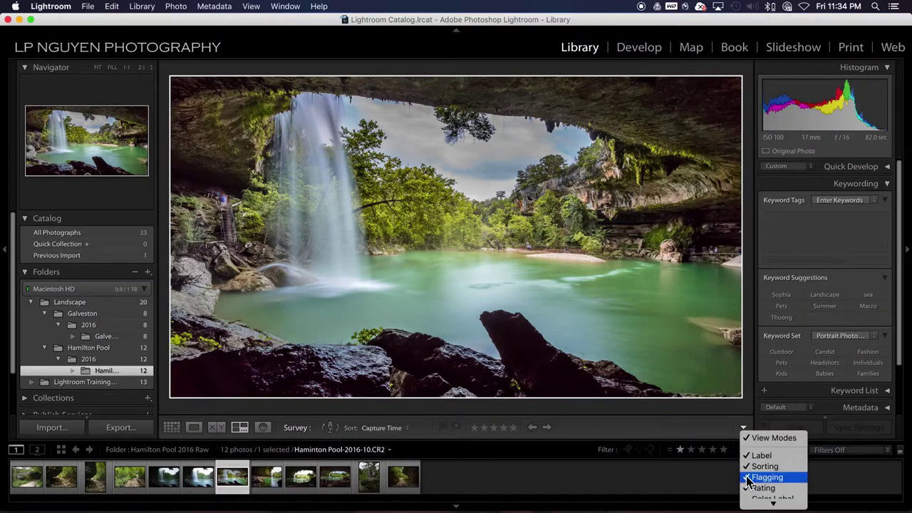
pyautogui.click(752, 470)
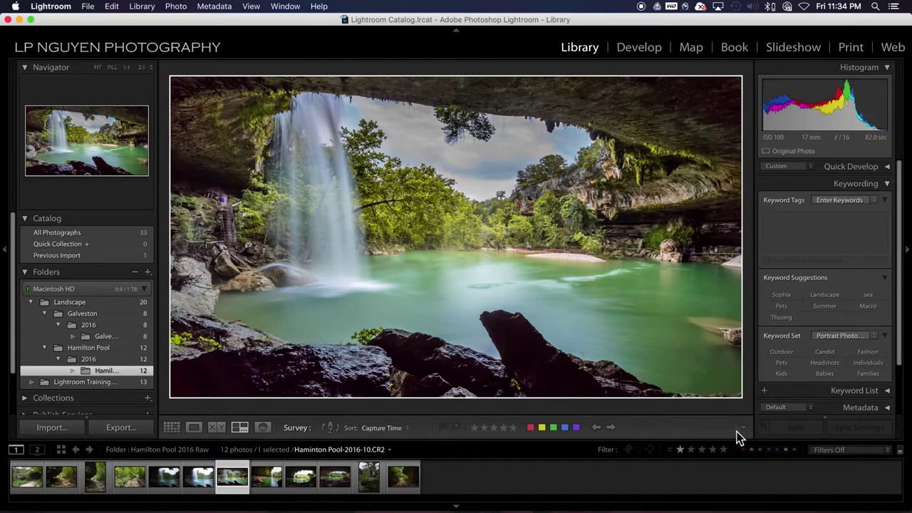
pyautogui.click(745, 427)
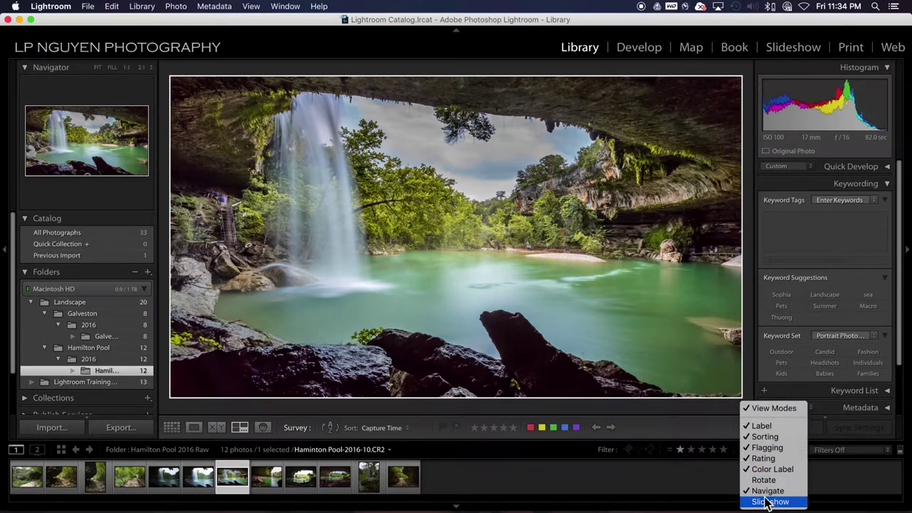
pyautogui.click(755, 480)
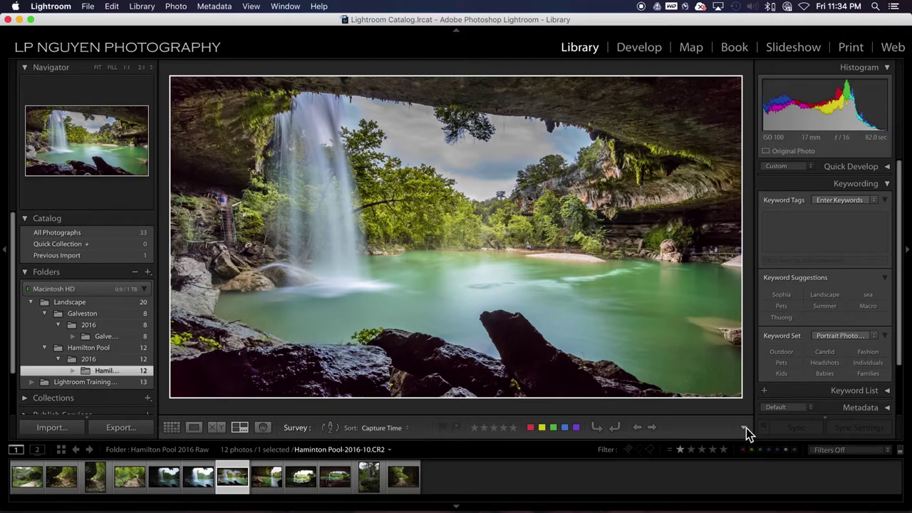
pyautogui.click(746, 428)
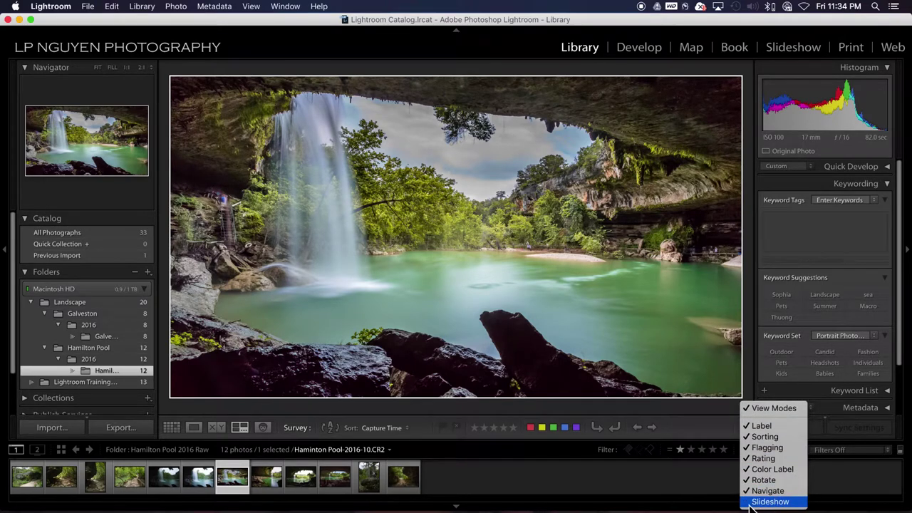
pyautogui.click(749, 502)
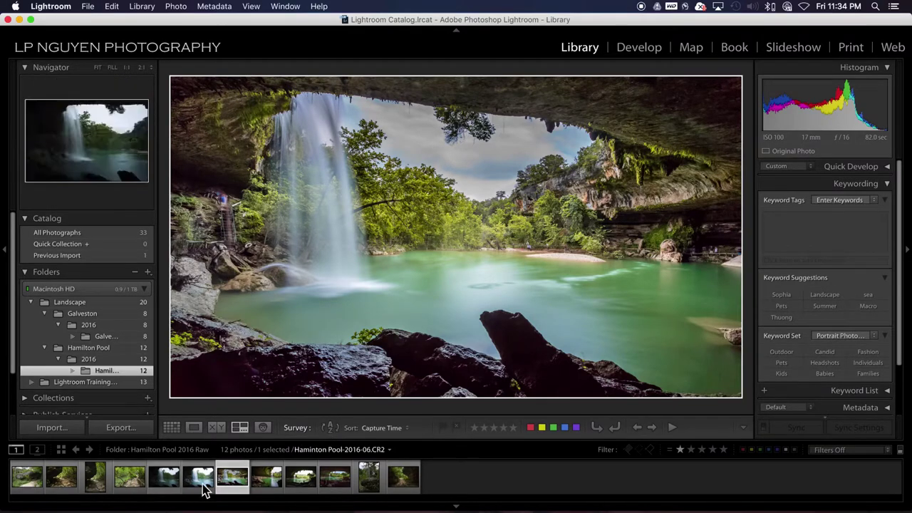
pyautogui.click(332, 429)
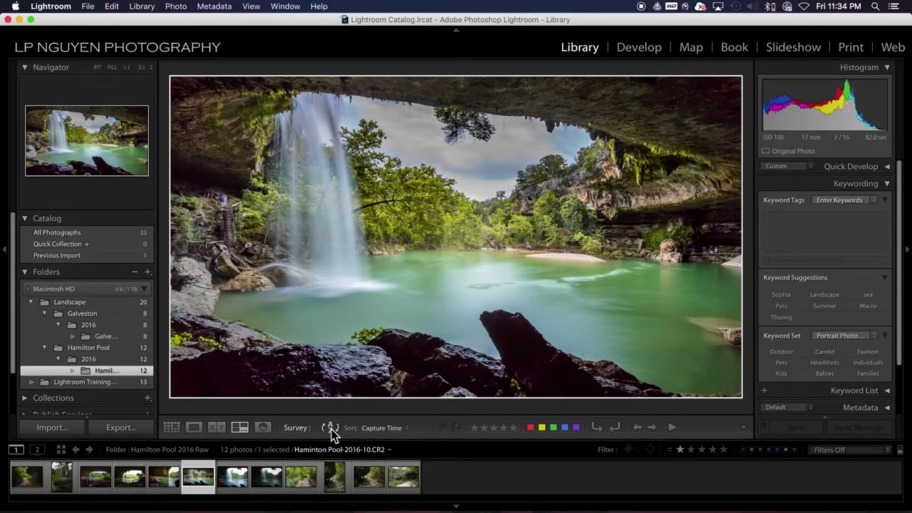
pyautogui.click(332, 429)
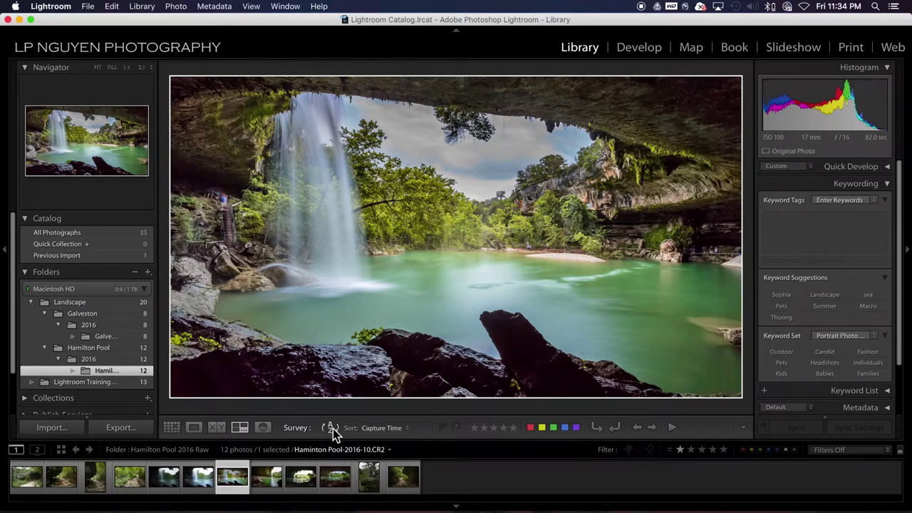
pyautogui.click(406, 428)
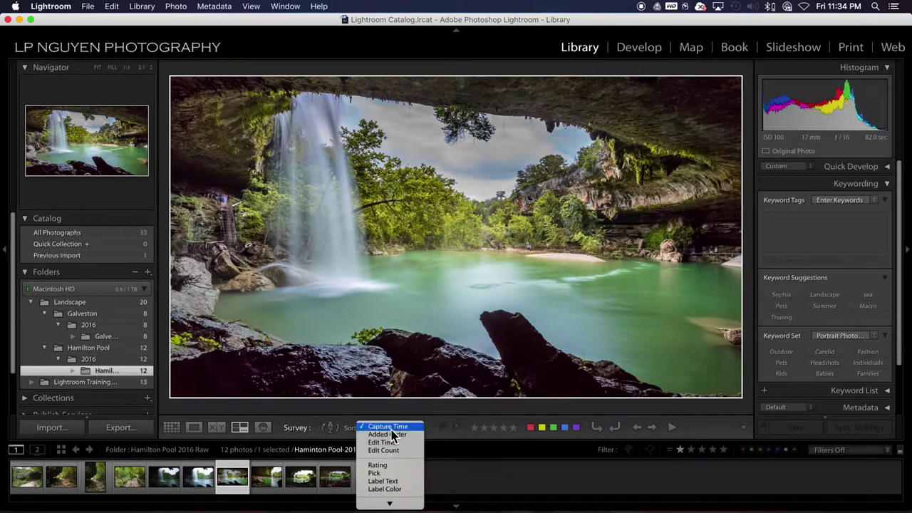
pyautogui.press('Escape')
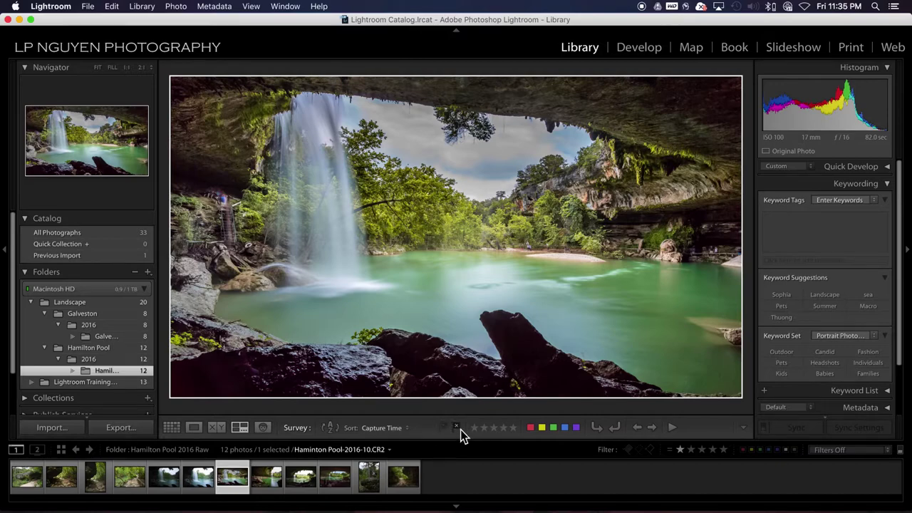
# - Flag waterfall photo 09 as a pick and reject photo 10
pyautogui.click(206, 479)
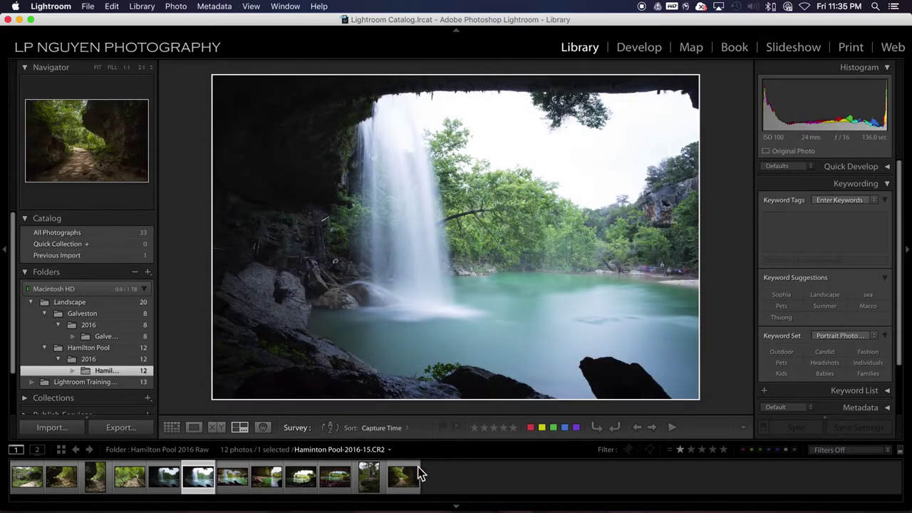
pyautogui.click(445, 429)
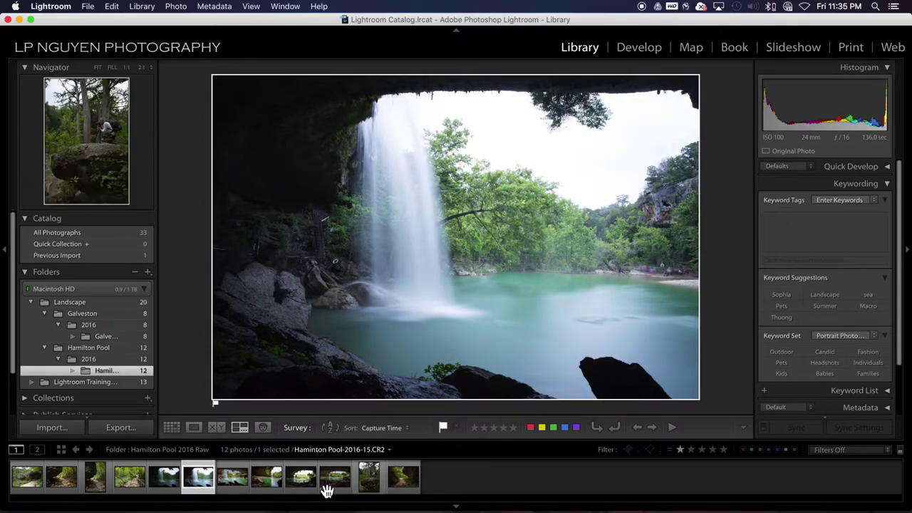
pyautogui.click(231, 482)
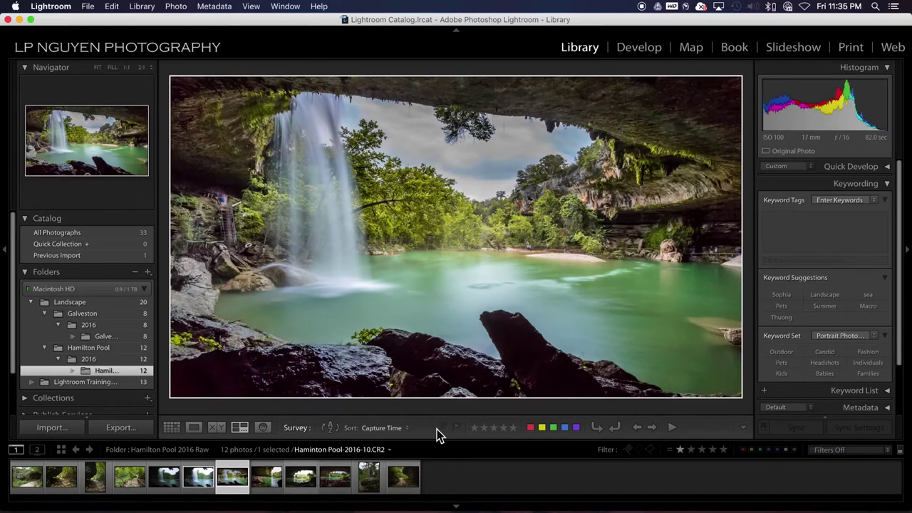
pyautogui.click(458, 429)
# - Rate photo 09 three stars and photo 11 five stars
pyautogui.click(203, 491)
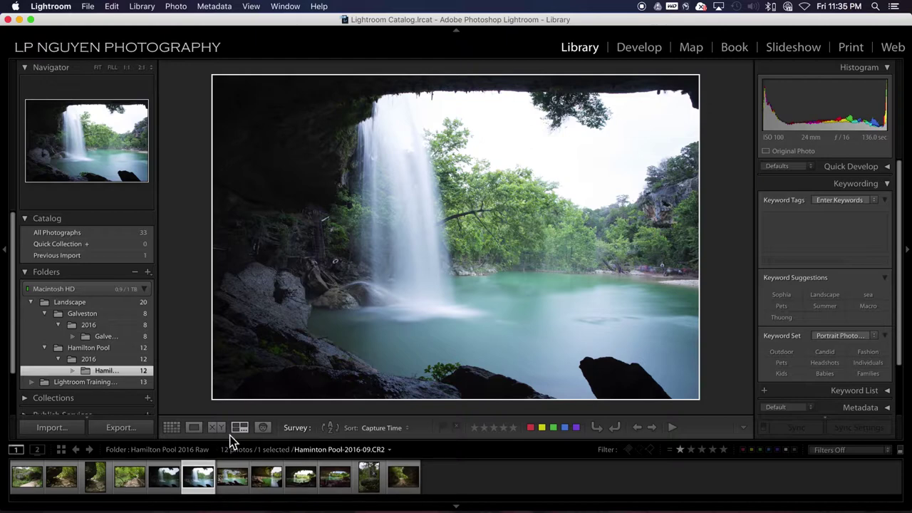
pyautogui.press('3')
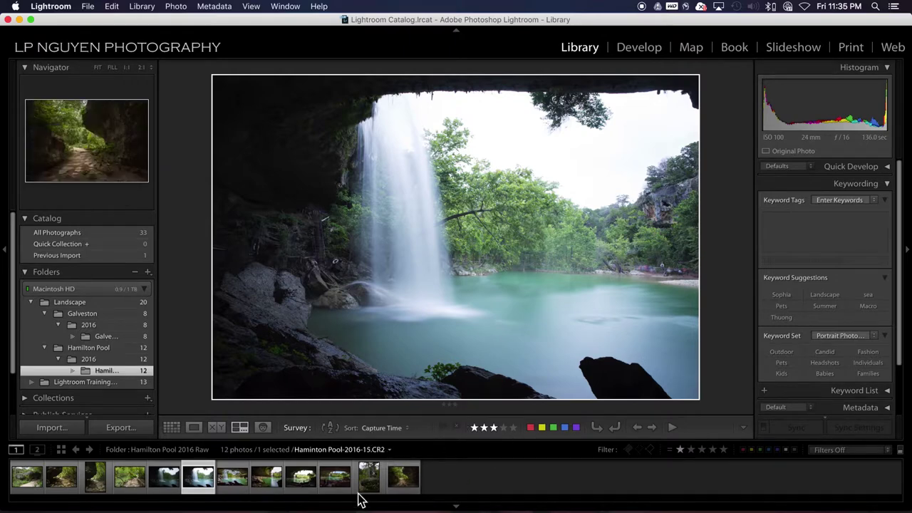
pyautogui.click(400, 478)
pyautogui.click(312, 486)
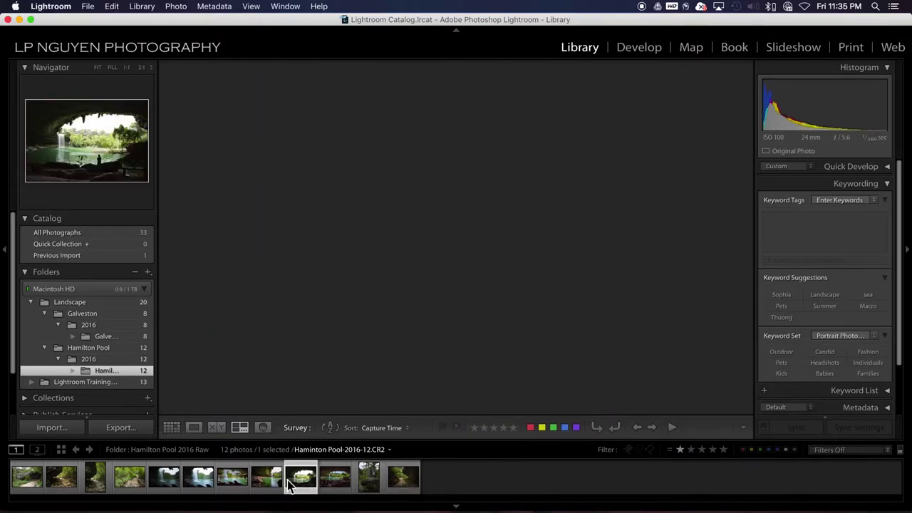
pyautogui.click(275, 482)
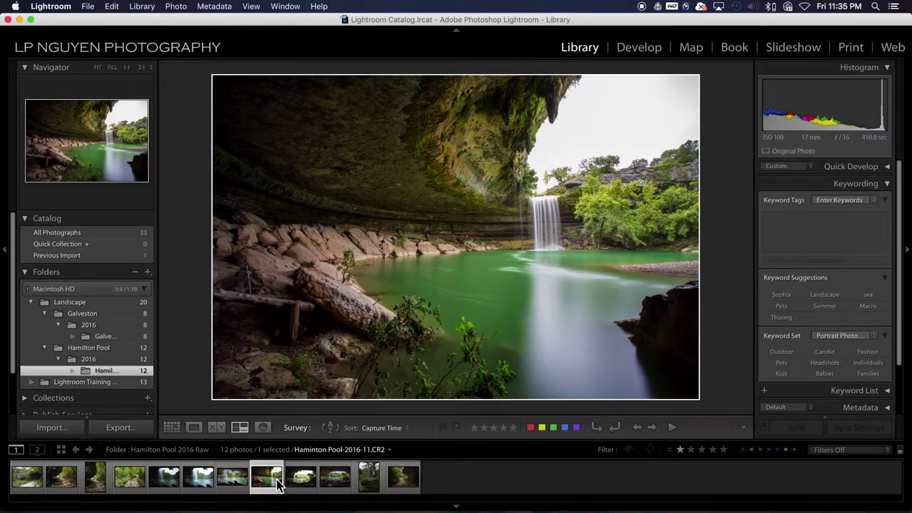
pyautogui.moveTo(266, 477)
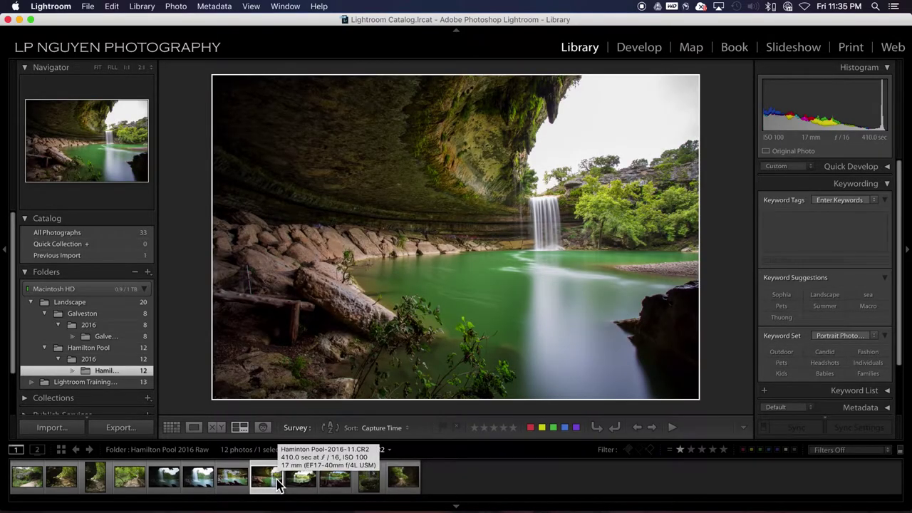
pyautogui.press('5')
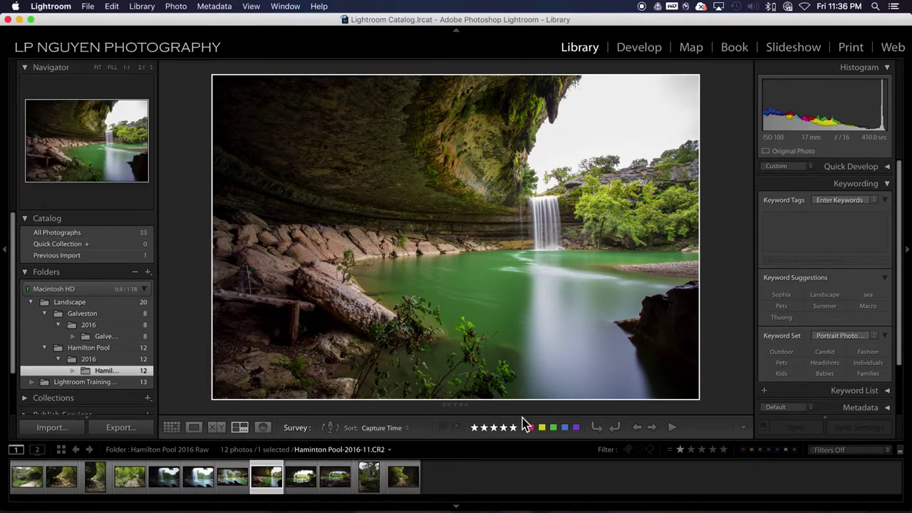
# - Enlarge the filmstrip, select three photos from the trail shot, and view the trail photo in Loupe
pyautogui.moveTo(491, 439); pyautogui.dragTo(491, 412)
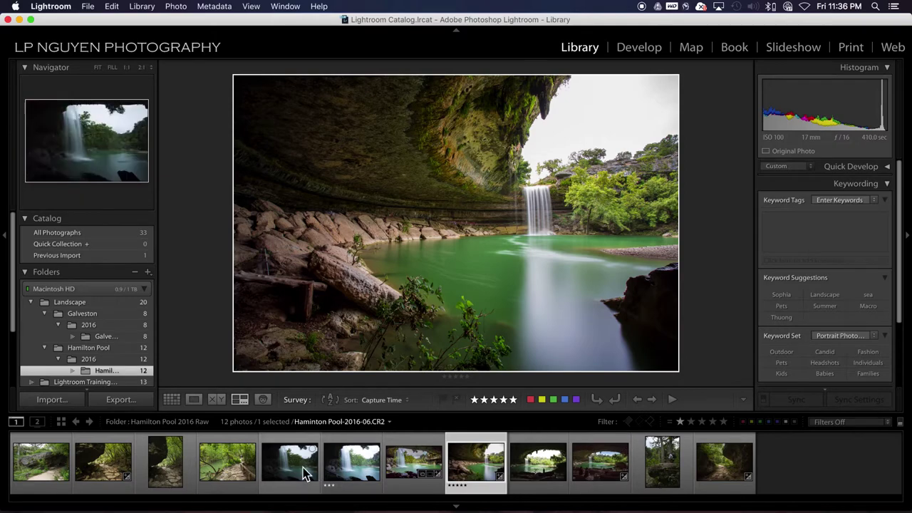
pyautogui.click(227, 470)
pyautogui.keyDown('shift'); pyautogui.click(339, 467); pyautogui.keyUp('shift')
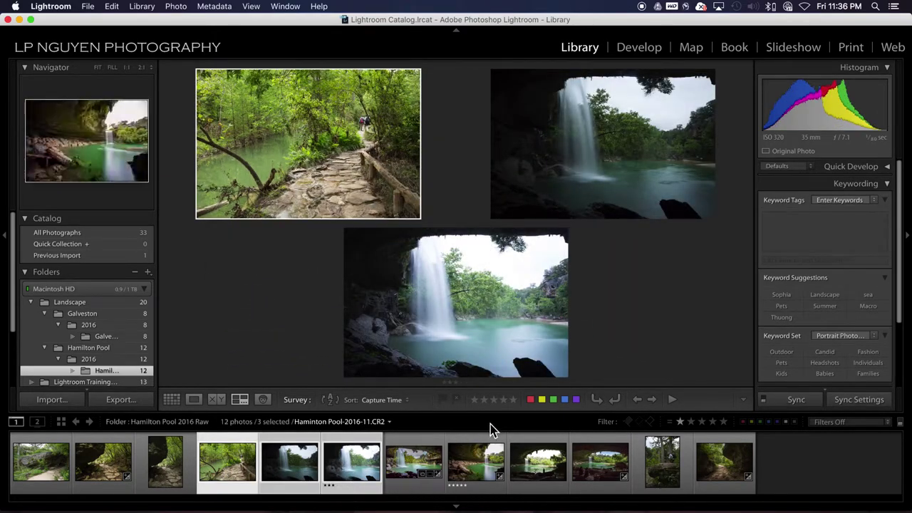
pyautogui.click(190, 396)
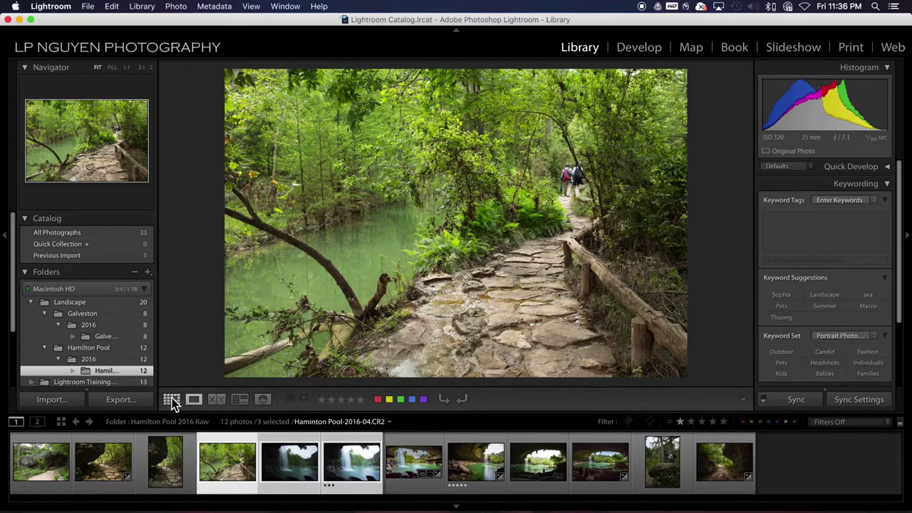
# - In Grid view, give the three selected photos a red colour label
pyautogui.click(172, 399)
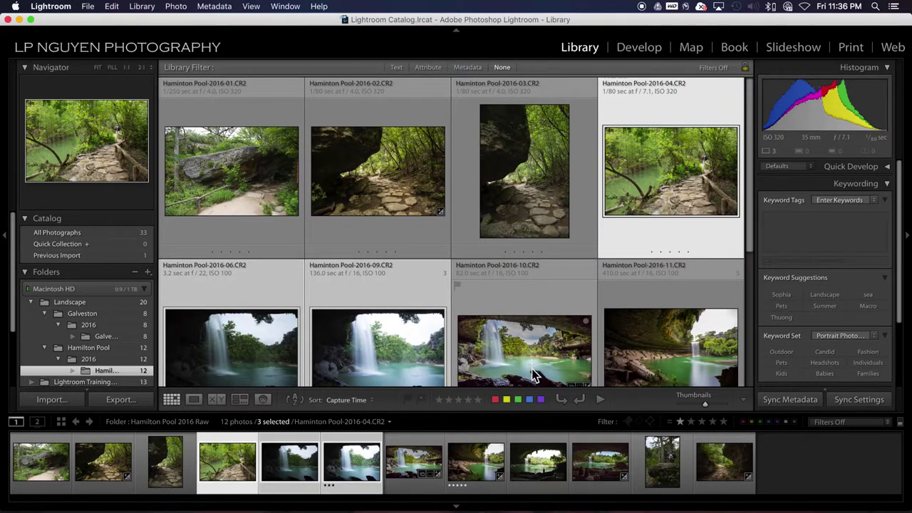
pyautogui.click(496, 401)
pyautogui.scroll(-2, 380, 326)
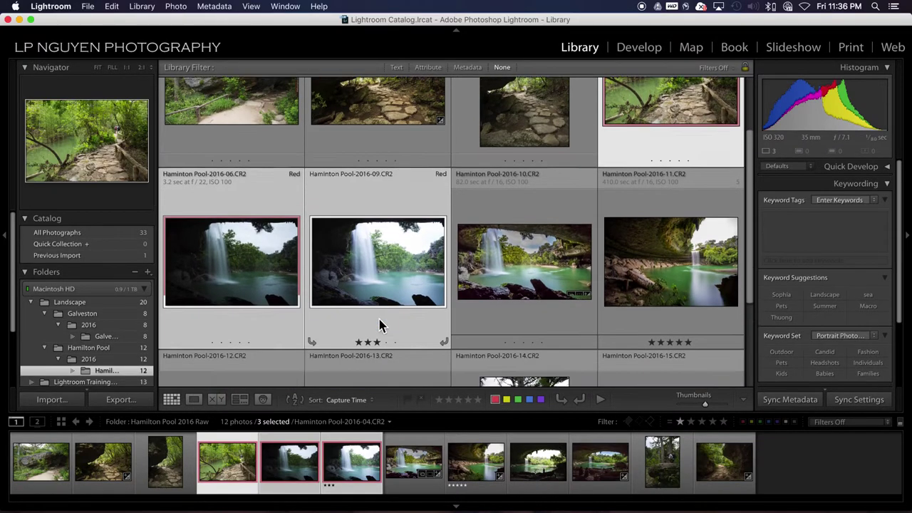
pyautogui.scroll(-2, 379, 326)
# - Group the three red photos into a stack with 2016-09 active, then expand it
pyautogui.click(369, 460)
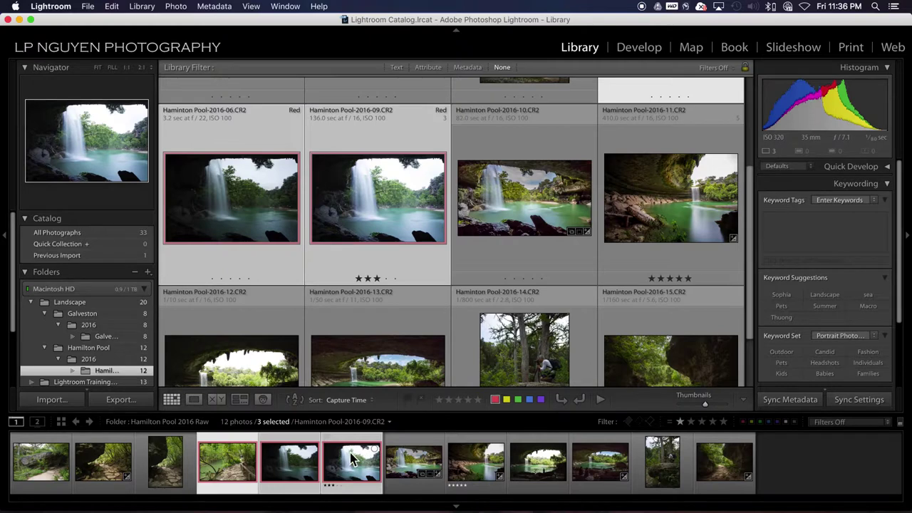
pyautogui.rightClick(351, 458)
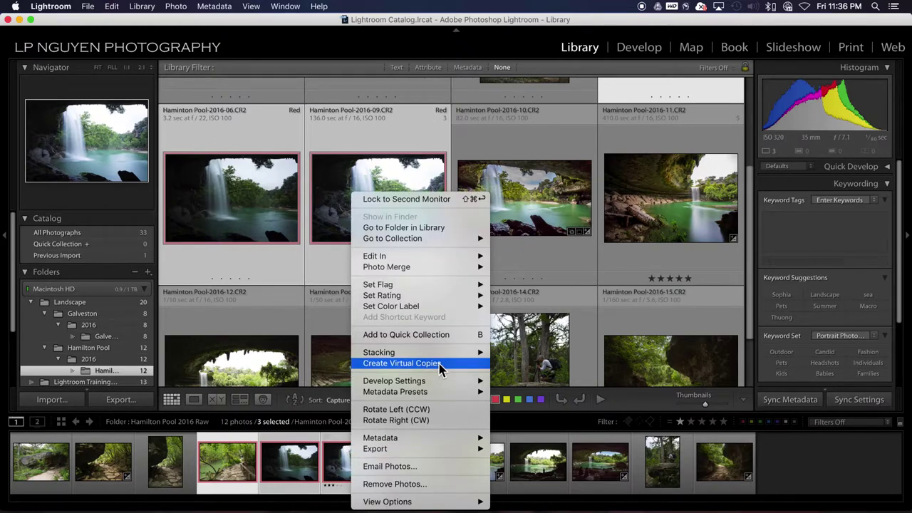
pyautogui.moveTo(378, 352)
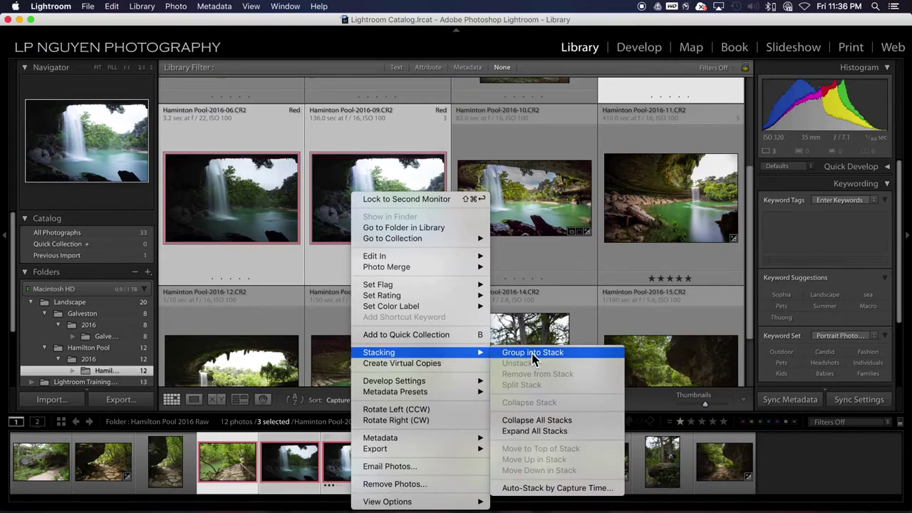
pyautogui.click(532, 353)
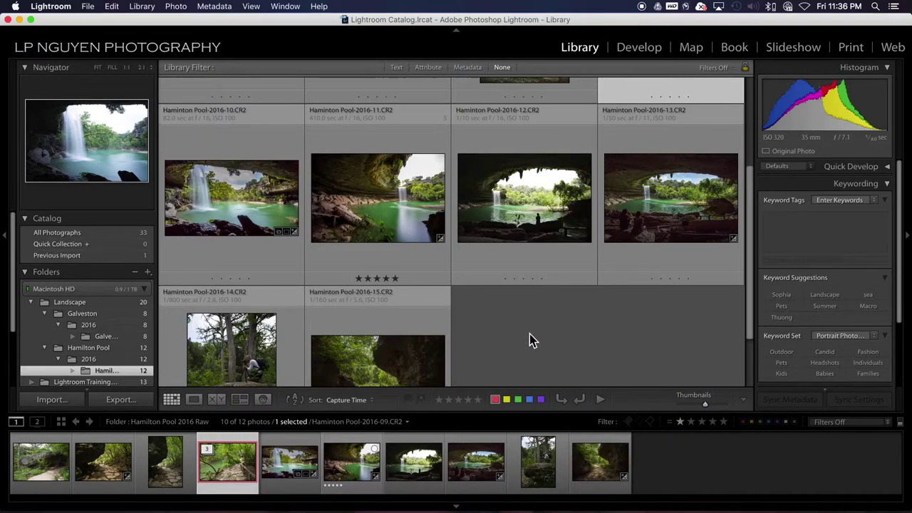
pyautogui.scroll(2, 530, 333)
pyautogui.scroll(2, 530, 328)
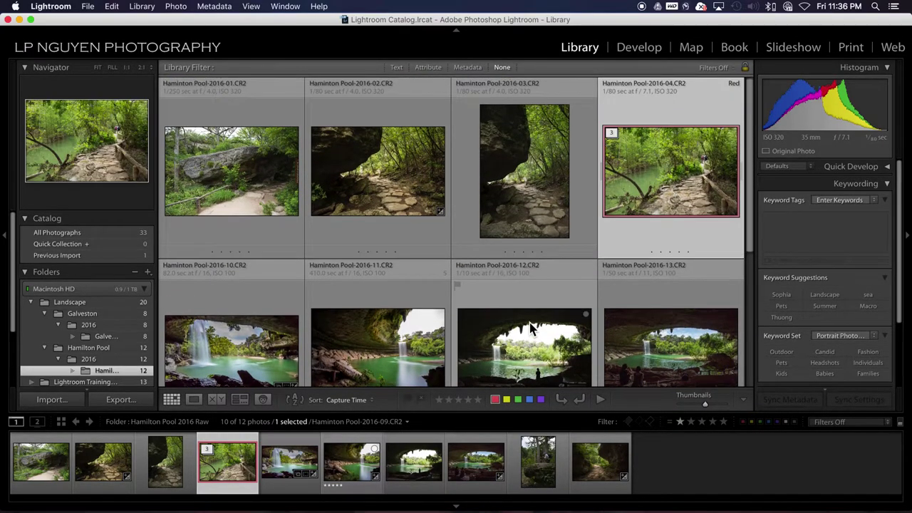
pyautogui.moveTo(670, 171)
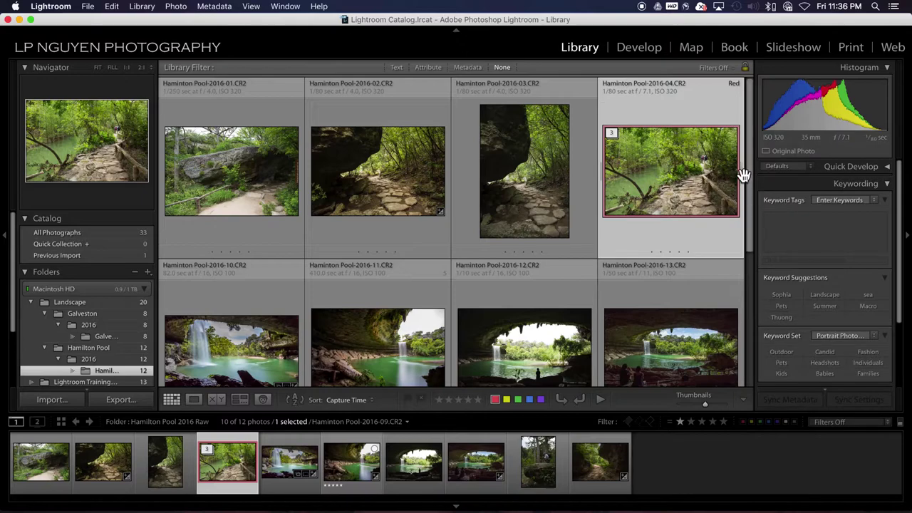
pyautogui.press('s')
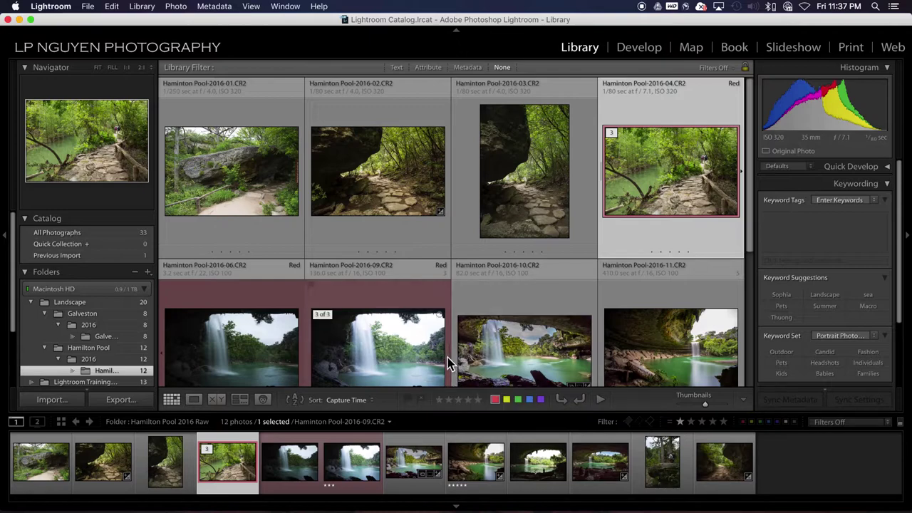
# - Collapse the stack and unstack it into separate photos
pyautogui.click(447, 357)
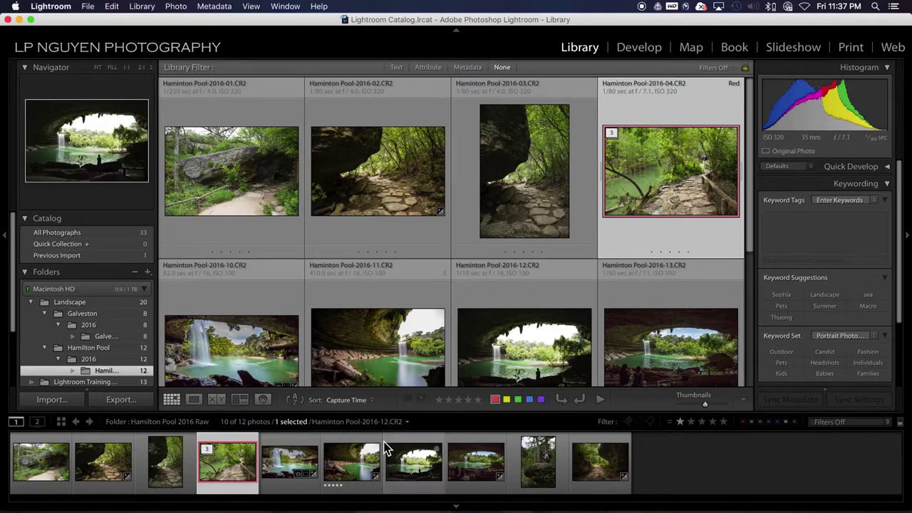
pyautogui.rightClick(210, 470)
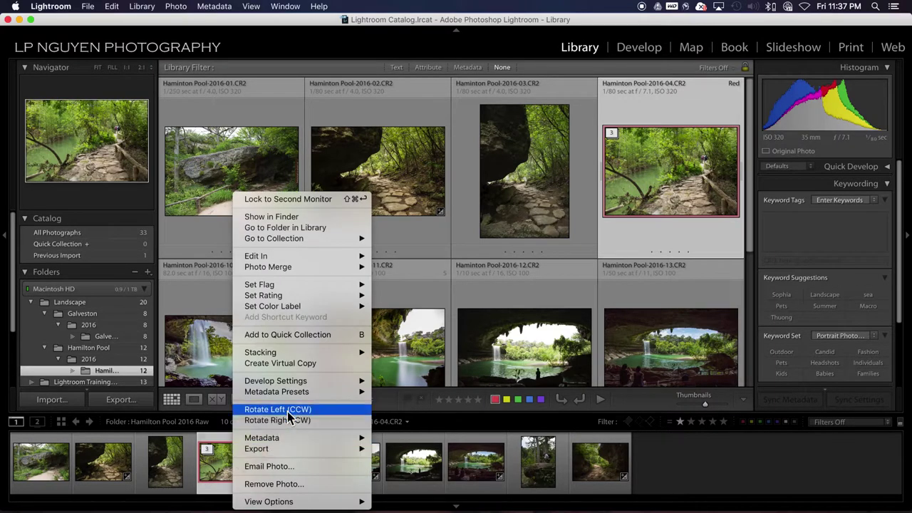
pyautogui.moveTo(299, 352)
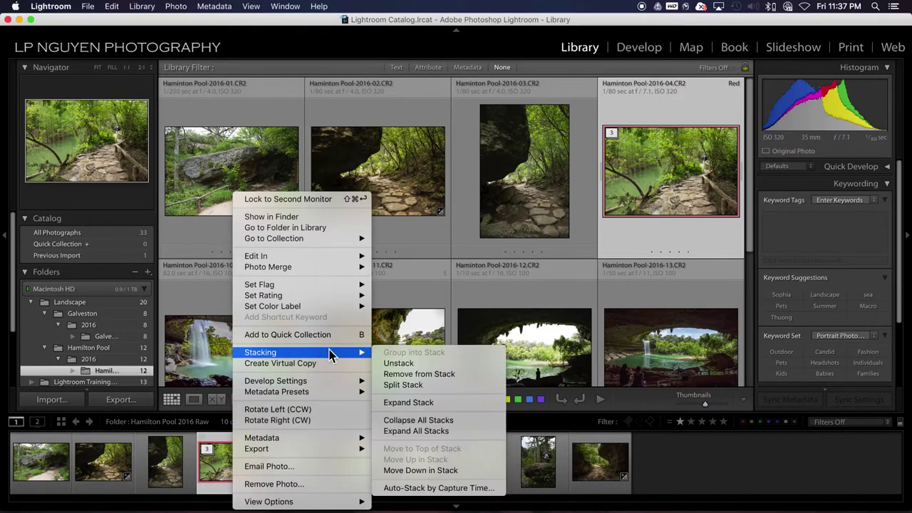
pyautogui.click(413, 363)
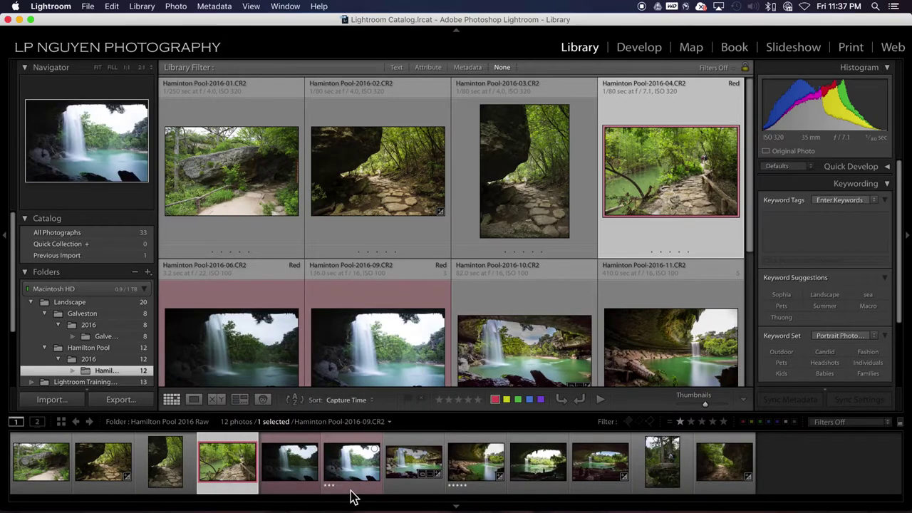
# - Set the colour label of photos 2016-04, 2016-06 and 2016-09 to None
pyautogui.keyDown('shift'); pyautogui.click(356, 475); pyautogui.keyUp('shift')
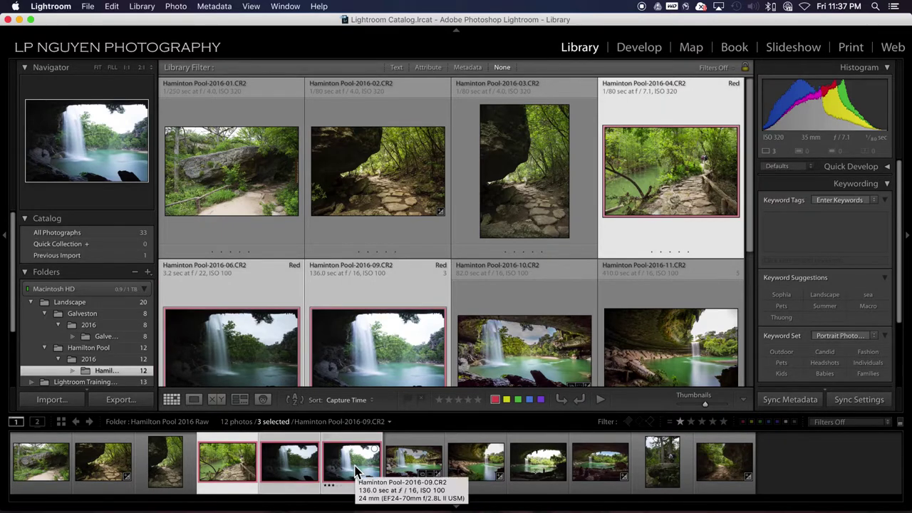
pyautogui.rightClick(357, 475)
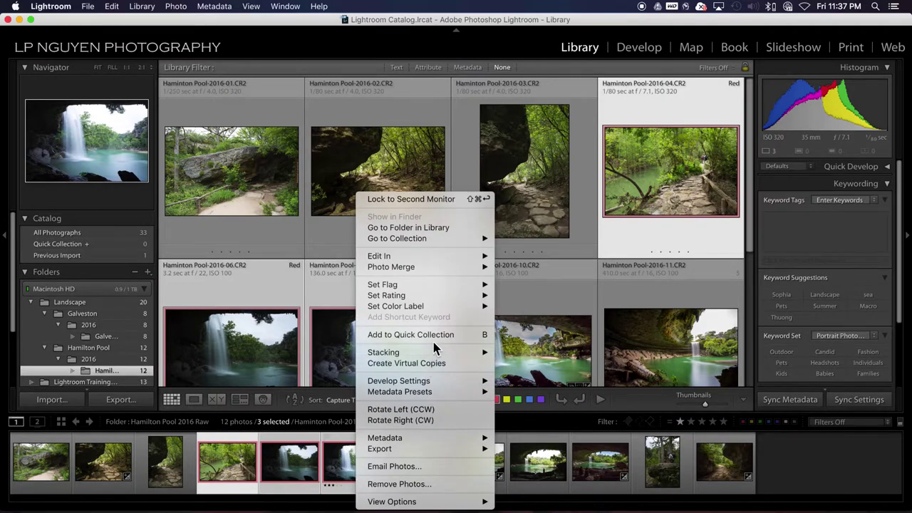
pyautogui.moveTo(396, 306)
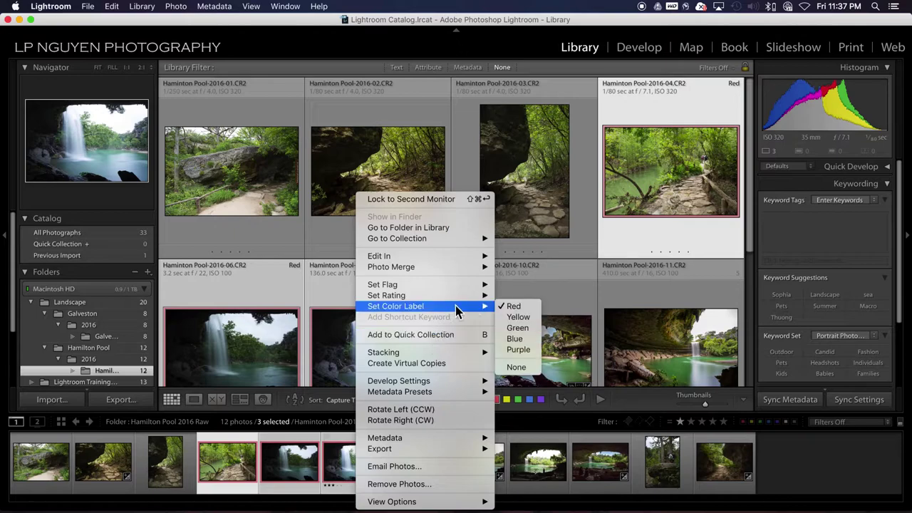
pyautogui.click(514, 368)
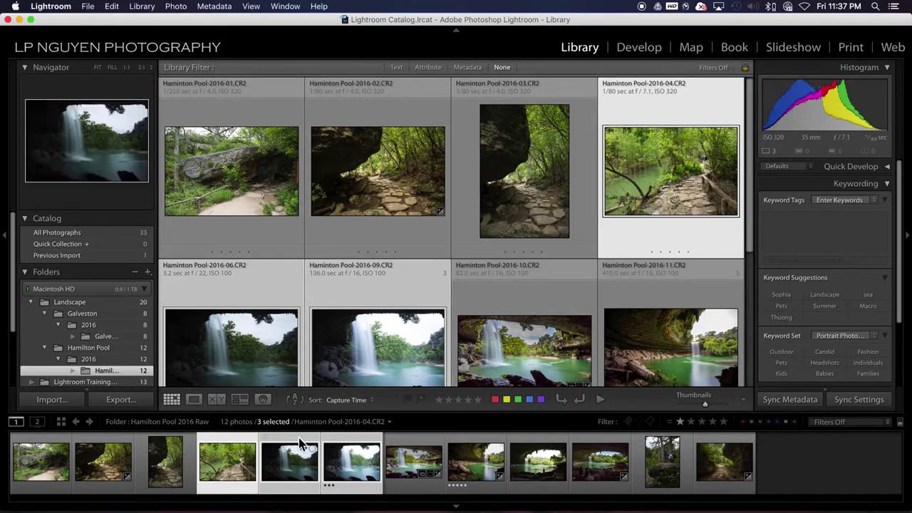
# - Preview waterfall photo 2016-10 in Loupe, return to Grid, and slightly enlarge filmstrip thumbnails
pyautogui.click(194, 399)
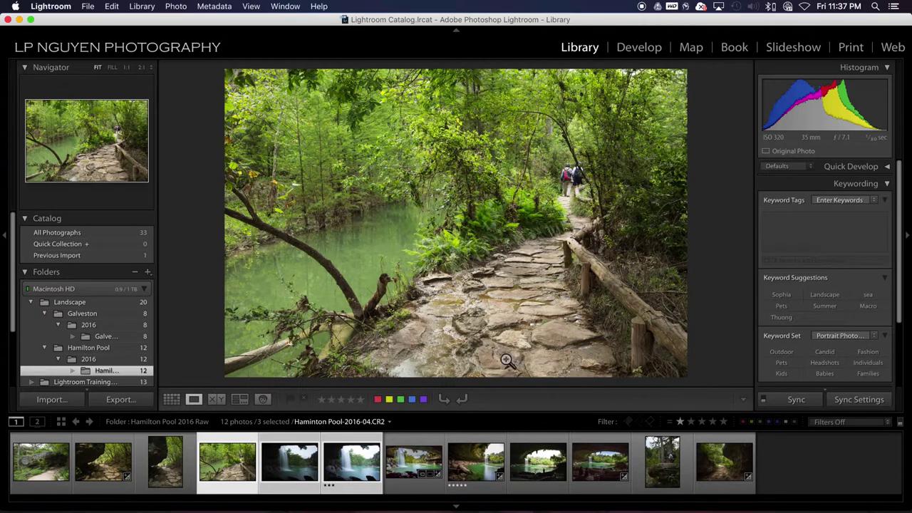
pyautogui.click(430, 485)
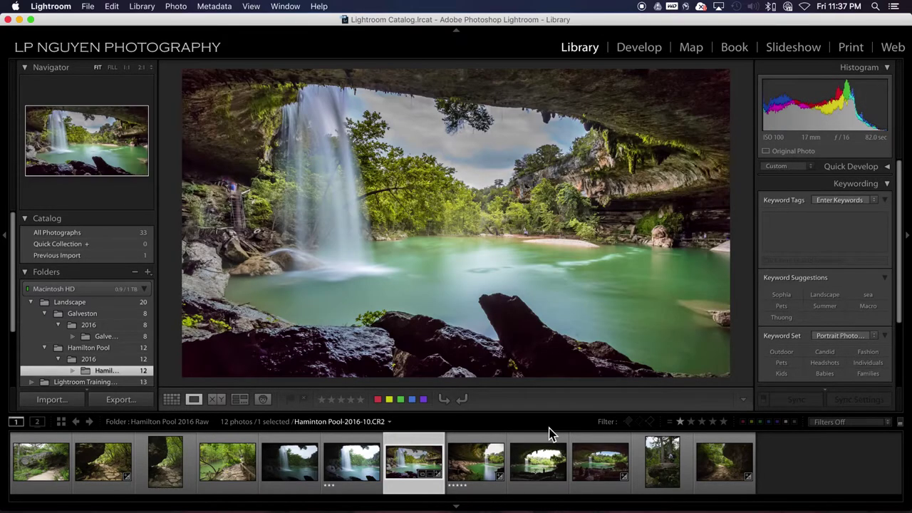
pyautogui.click(171, 400)
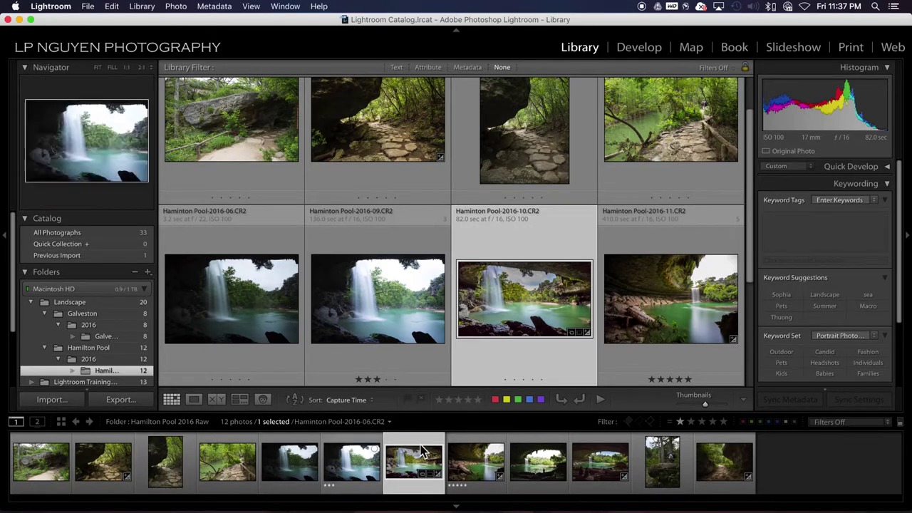
pyautogui.moveTo(490, 413)
pyautogui.mouseDown()
pyautogui.moveTo(492, 404)
pyautogui.moveTo(490, 421)
pyautogui.moveTo(491, 413)
pyautogui.mouseUp()
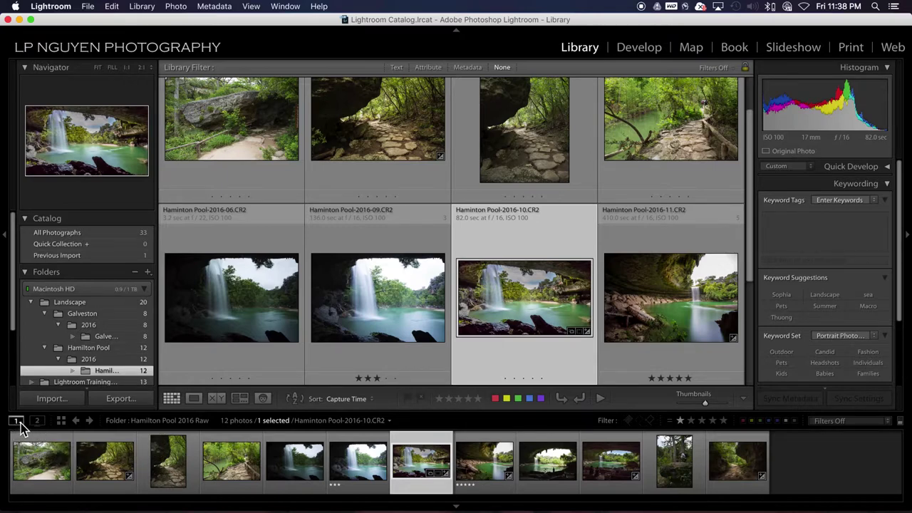
pyautogui.click(20, 425)
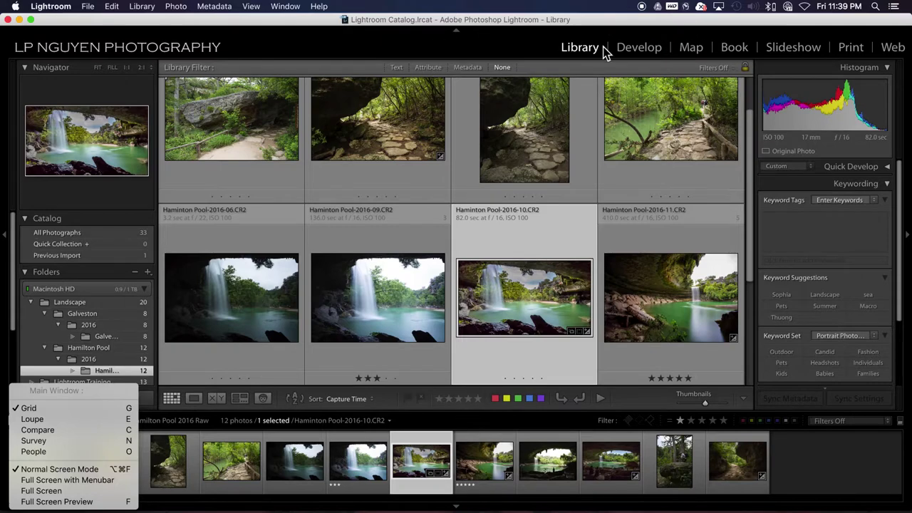
pyautogui.click(114, 486)
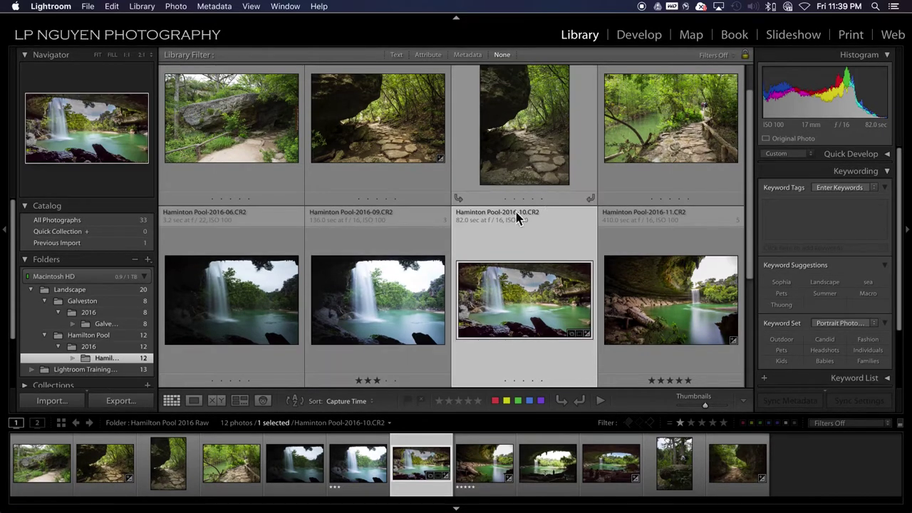
pyautogui.click(20, 427)
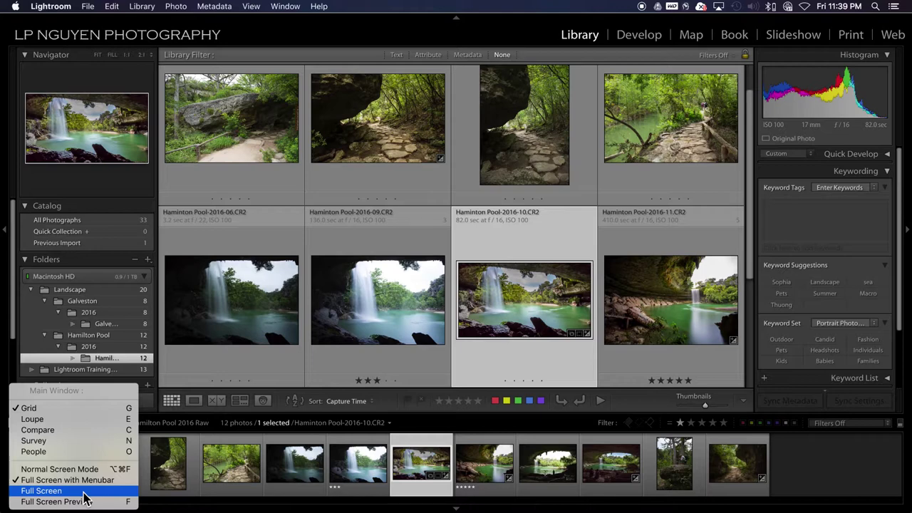
pyautogui.click(84, 493)
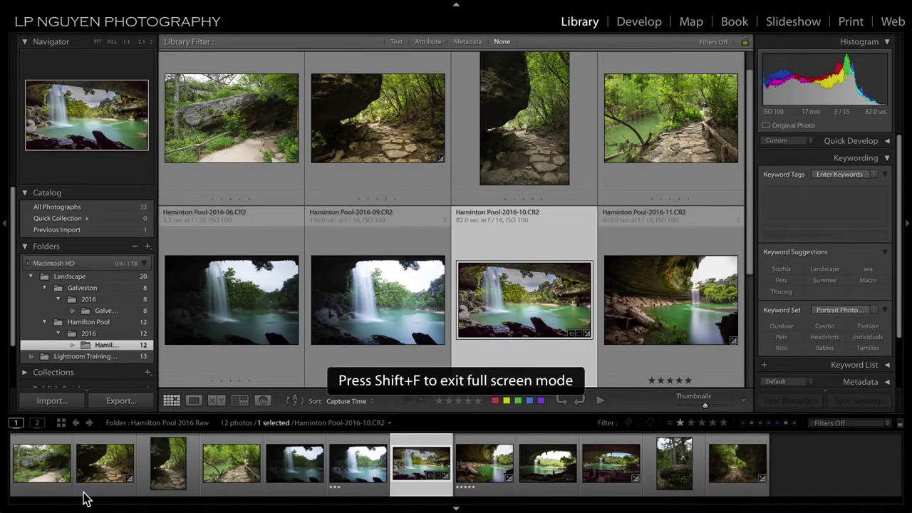
pyautogui.click(16, 423)
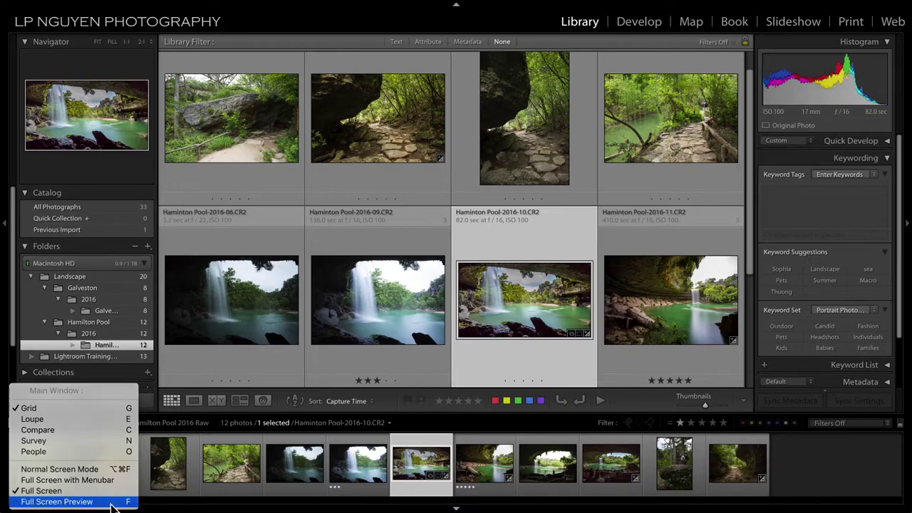
pyautogui.click(112, 506)
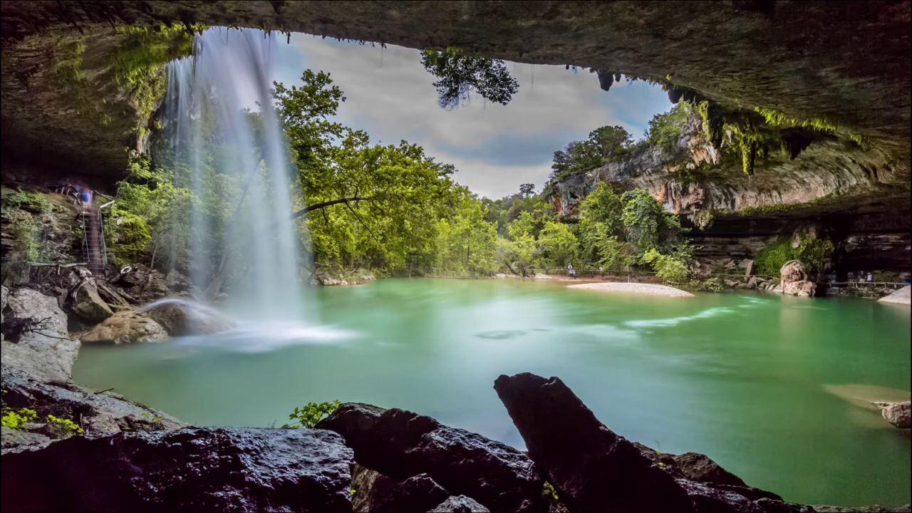
pyautogui.press('Escape')
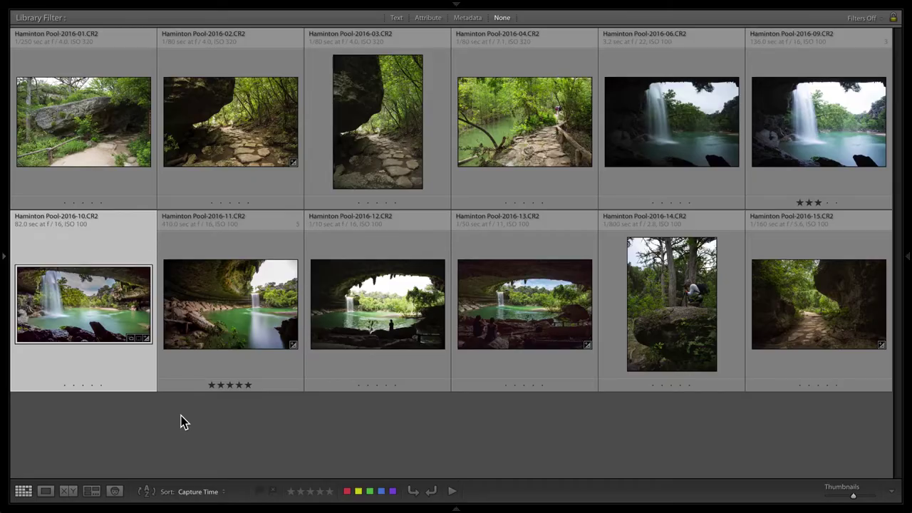
pyautogui.hotkey('shift', 'f')
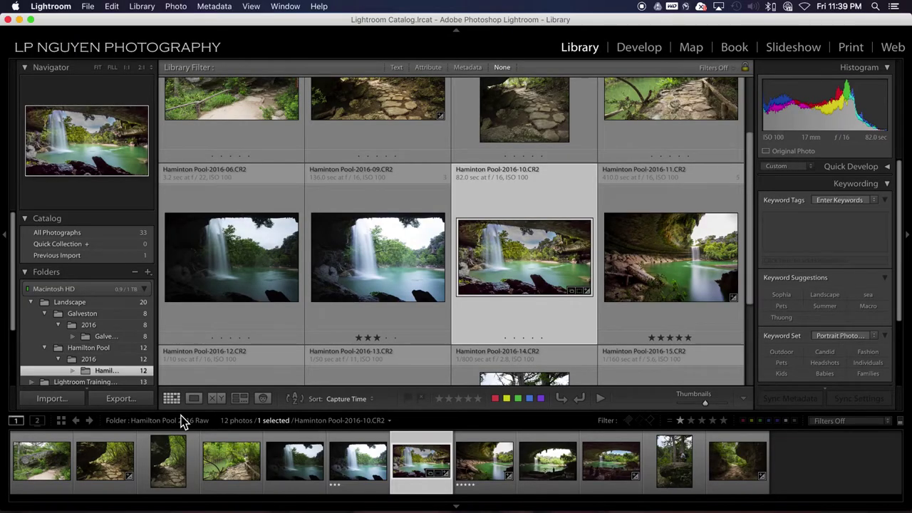
# - Open the screen mode list and close it without changing modes
pyautogui.click(16, 420)
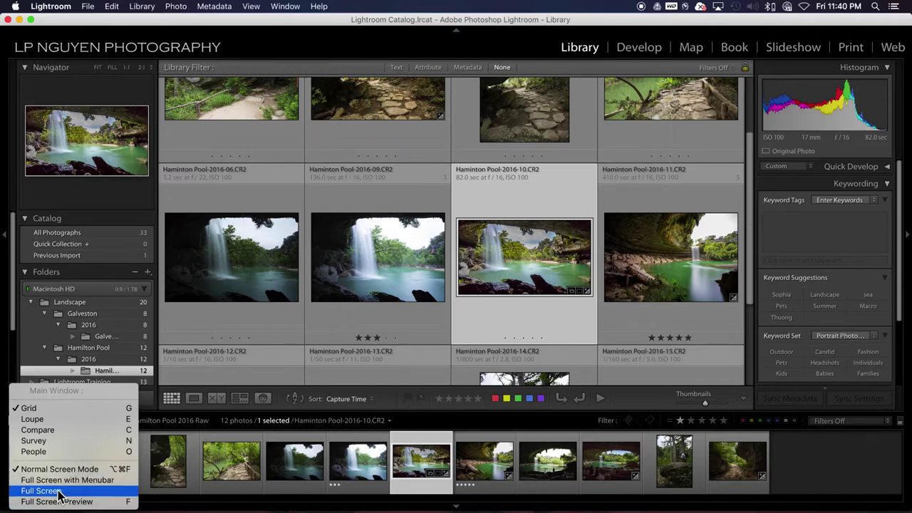
pyautogui.click(873, 461)
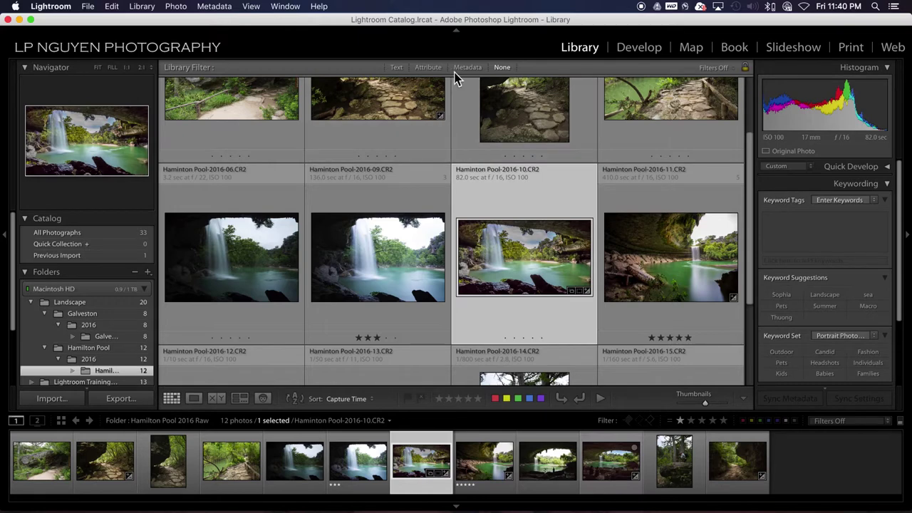
# - Filter to five-star photos, turn filters off, and collapse the Catalog and Folders panels
pyautogui.click(724, 422)
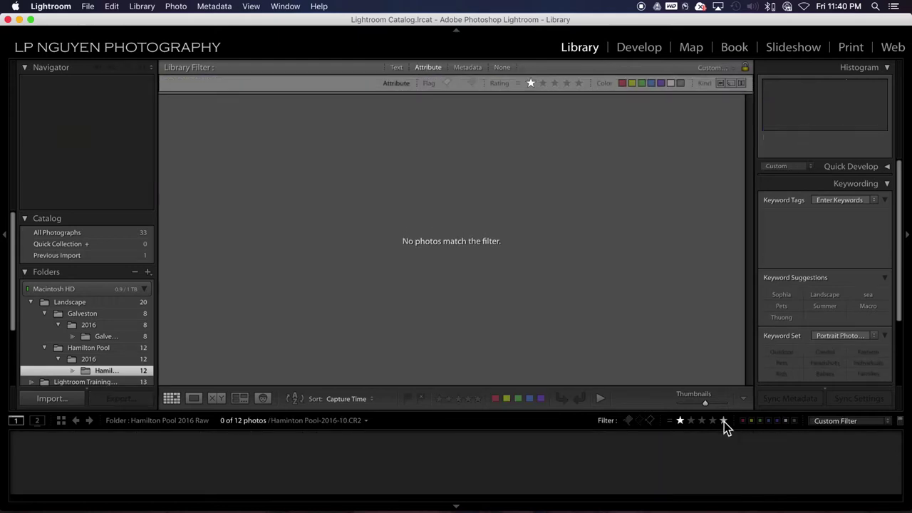
pyautogui.click(724, 421)
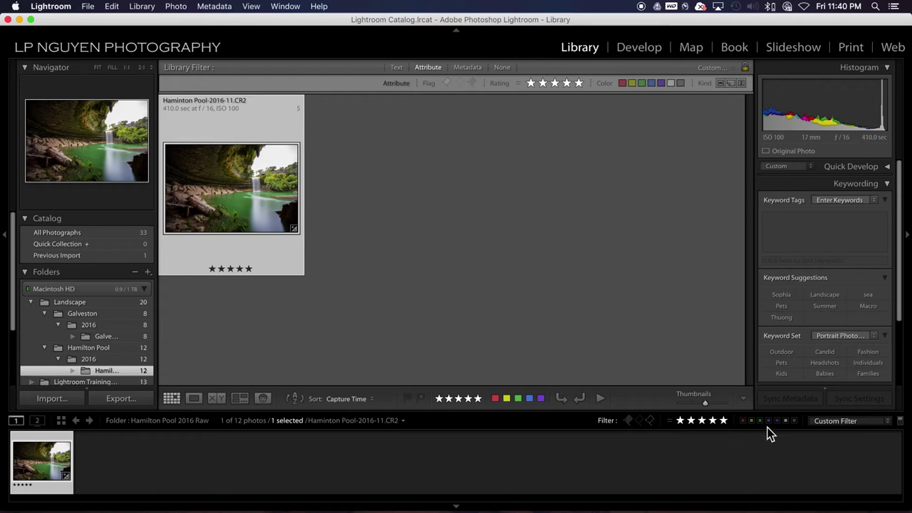
pyautogui.click(900, 423)
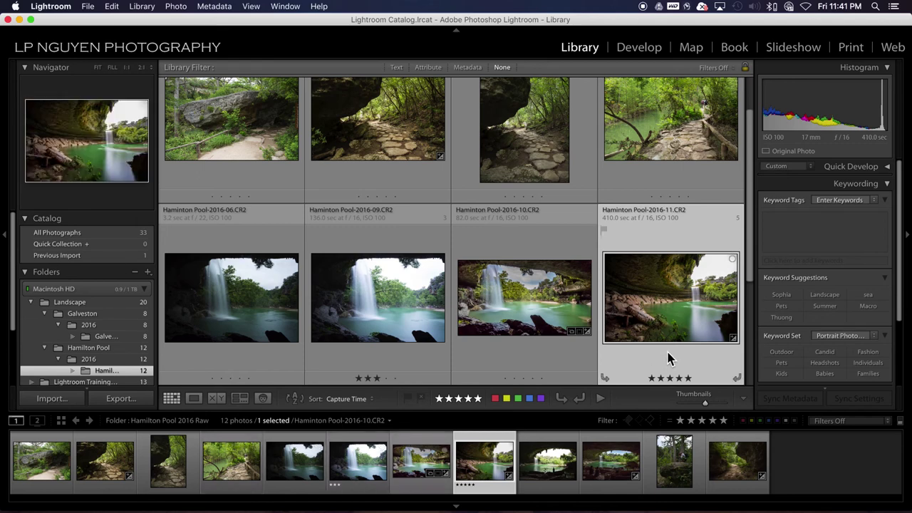
pyautogui.click(26, 218)
pyautogui.click(24, 236)
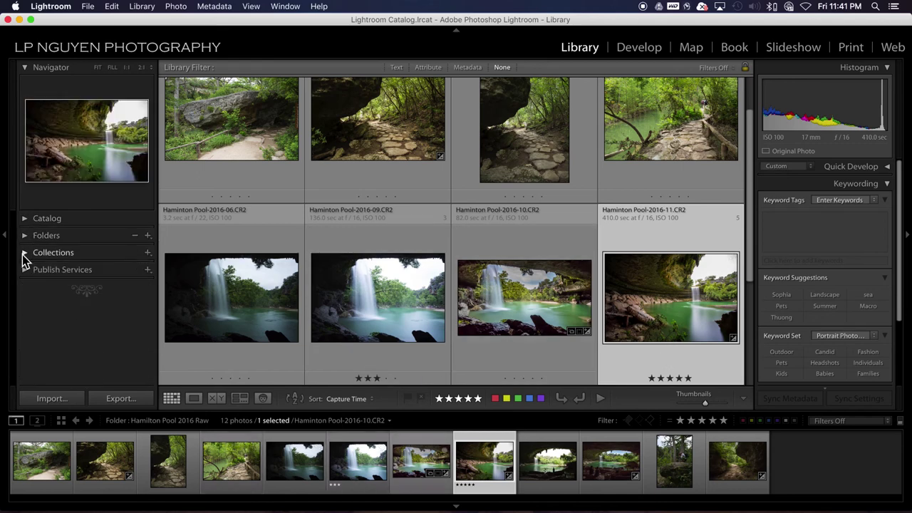